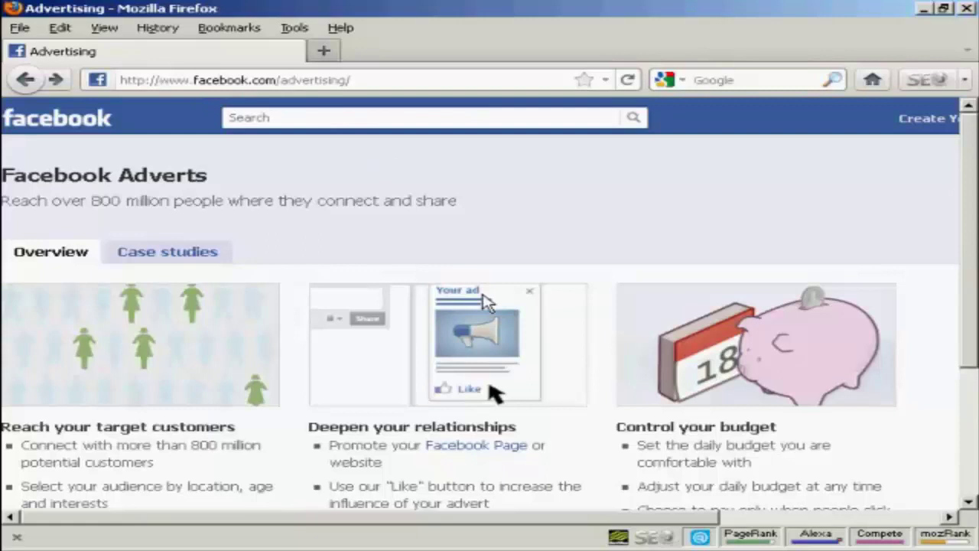
drag(642, 518, 836, 519)
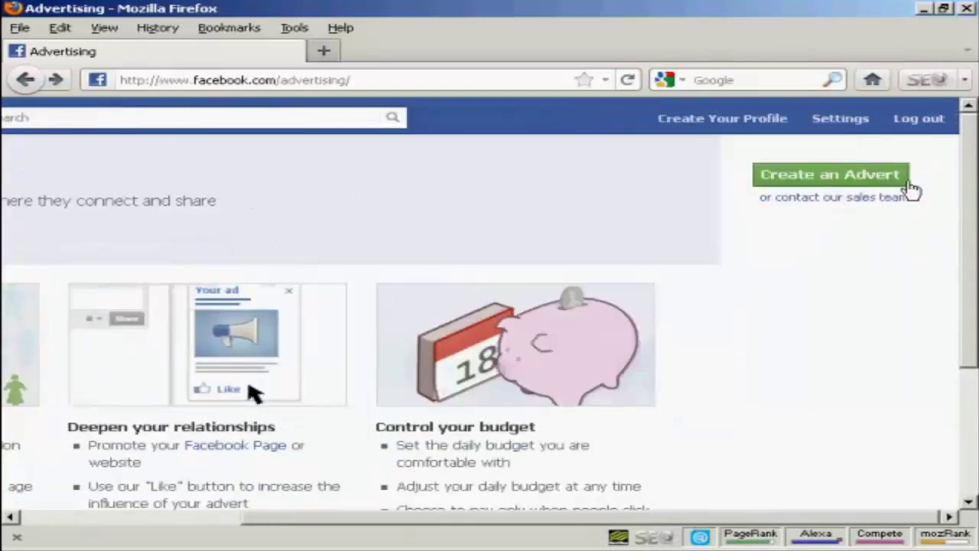
click(828, 179)
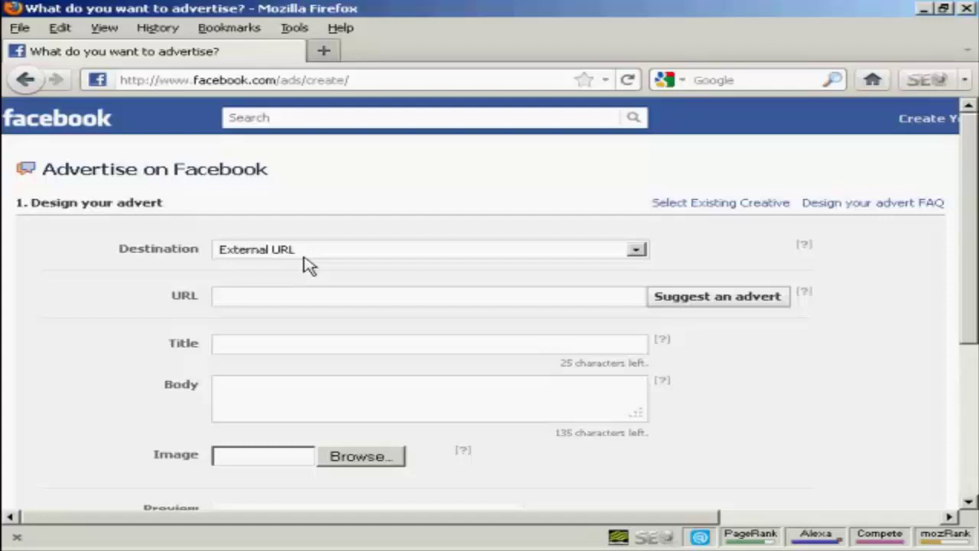
click(230, 297)
text(htt)
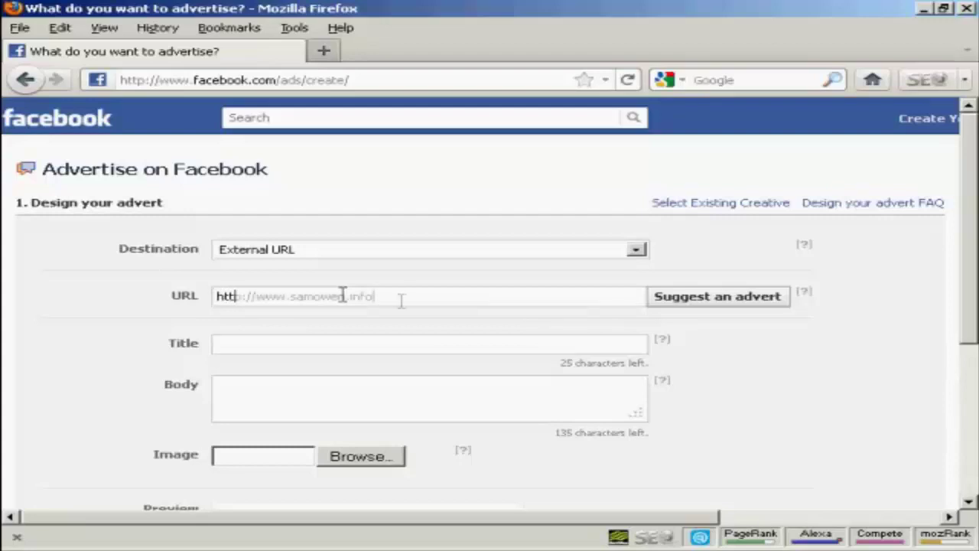
text(p://www.samowen.info)
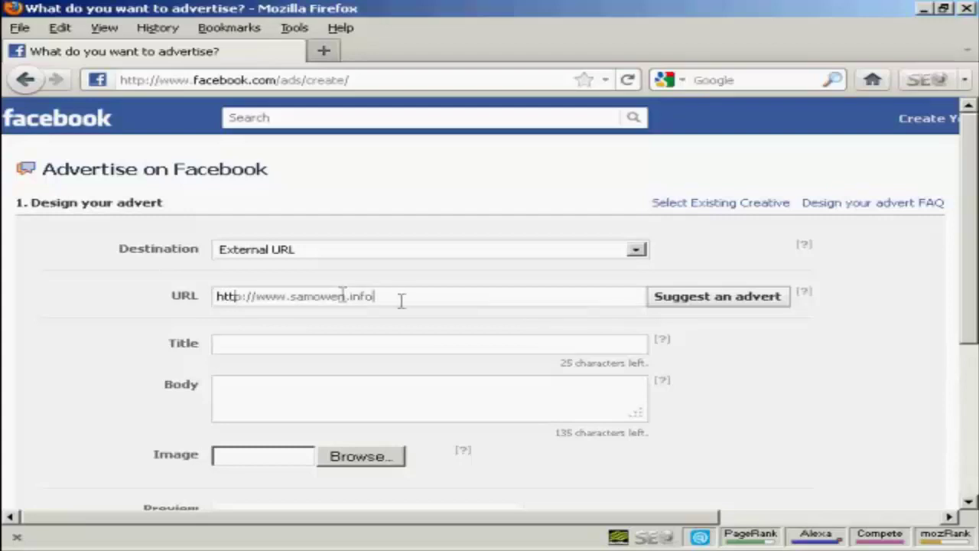
click(232, 344)
Copy the title "Be In Sam's Next Video!" from the Writer draft into the ad's Title field
key(alt+Tab)
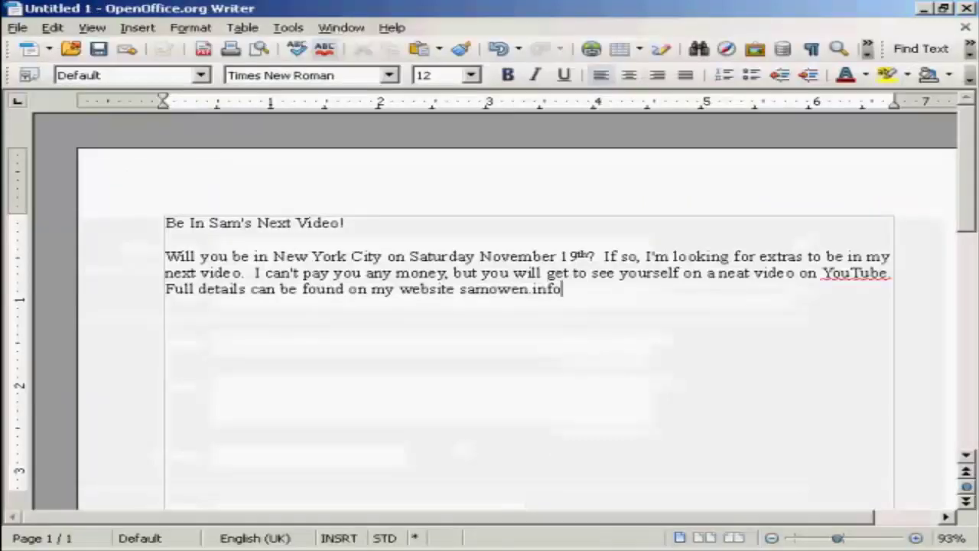
drag(349, 222, 141, 221)
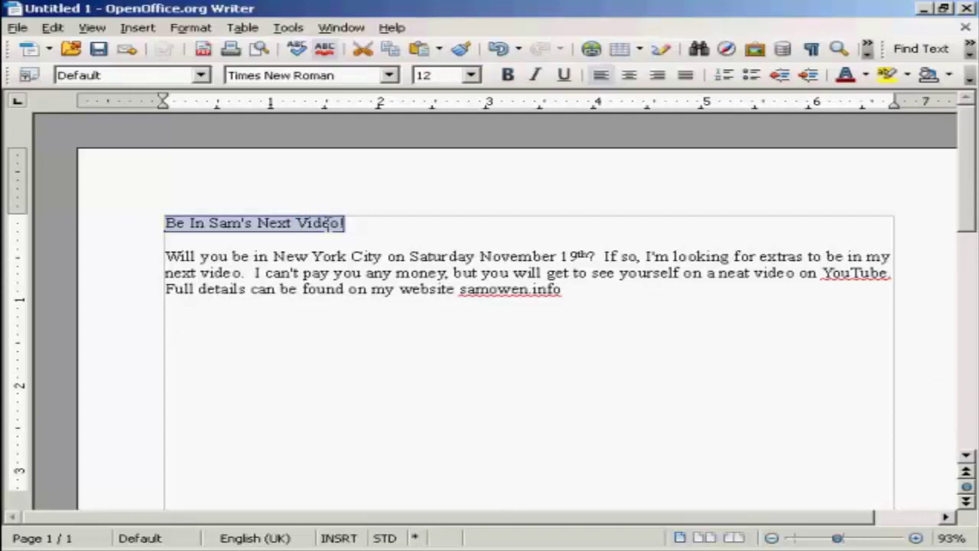
right_click(334, 222)
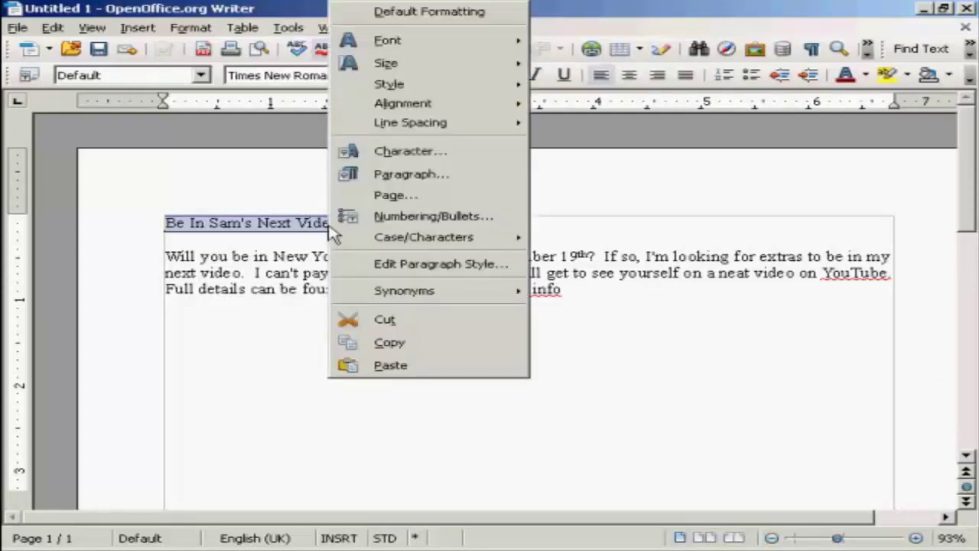
click(399, 342)
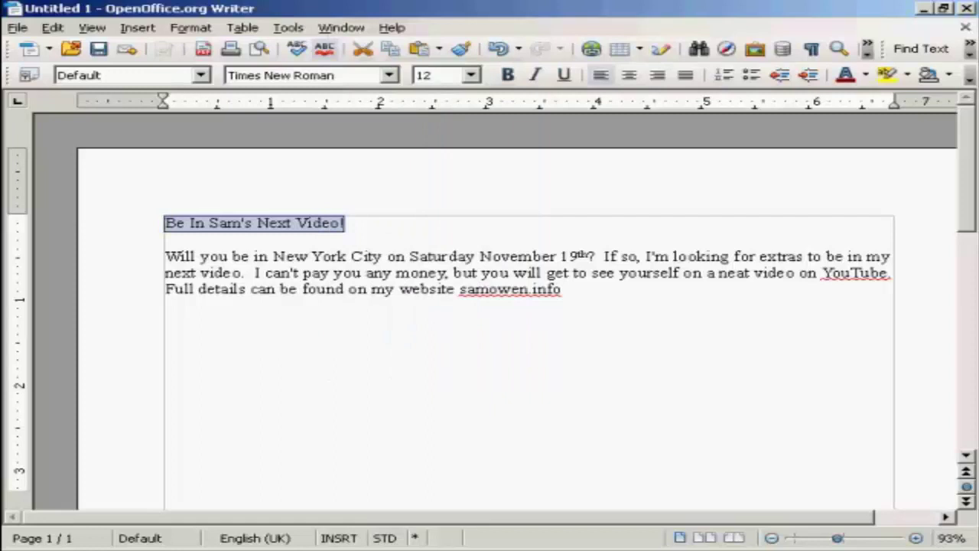
key(alt+Tab)
click(235, 342)
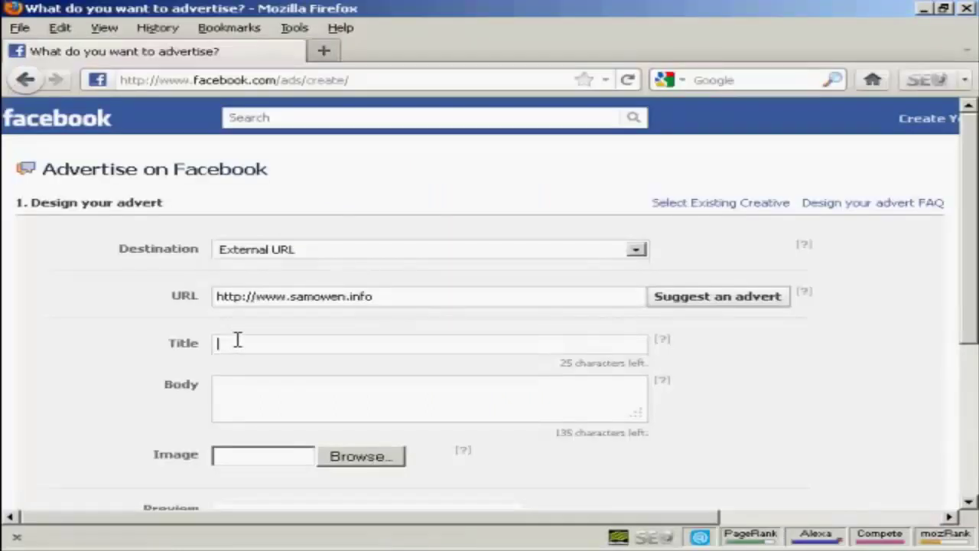
key(ctrl+v)
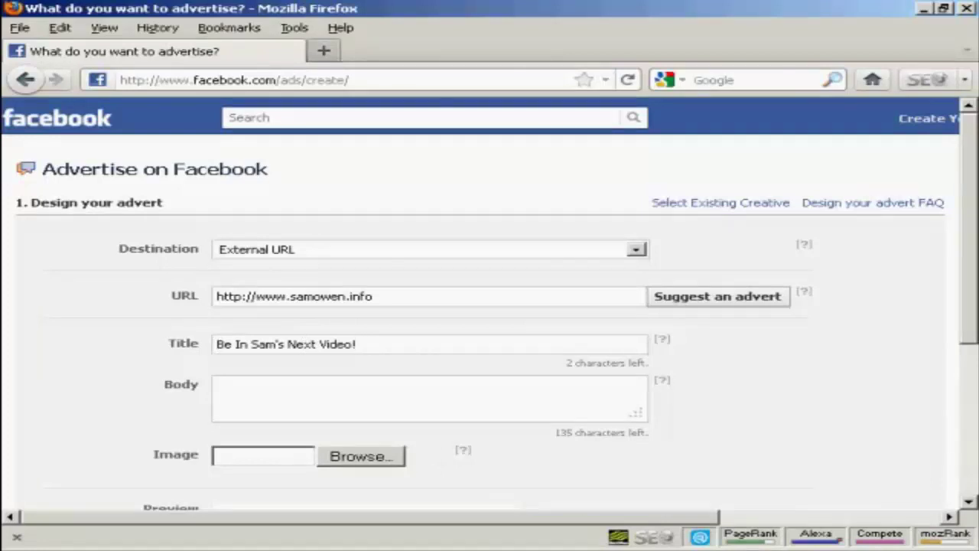
key(alt+Tab)
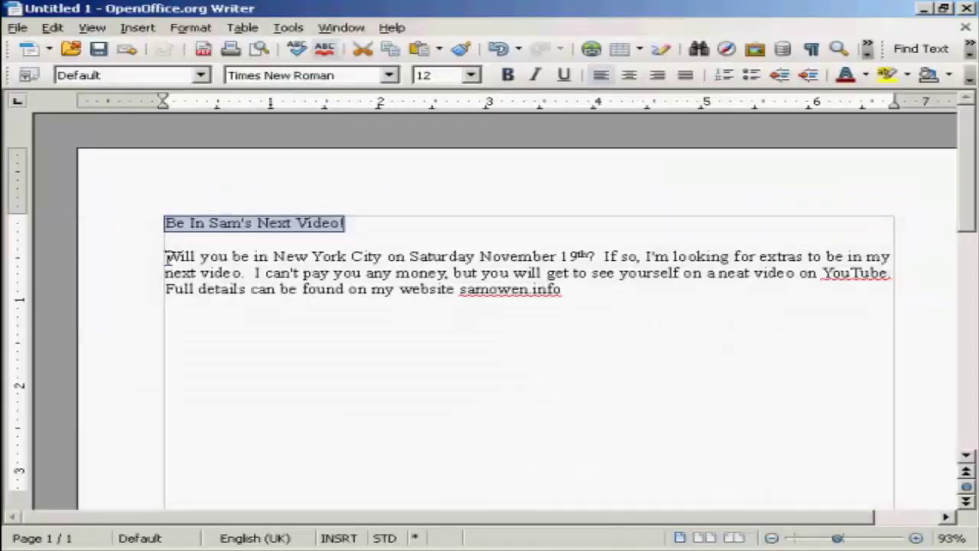
Copy the whole body paragraph from the Writer ad draft
drag(166, 256, 579, 293)
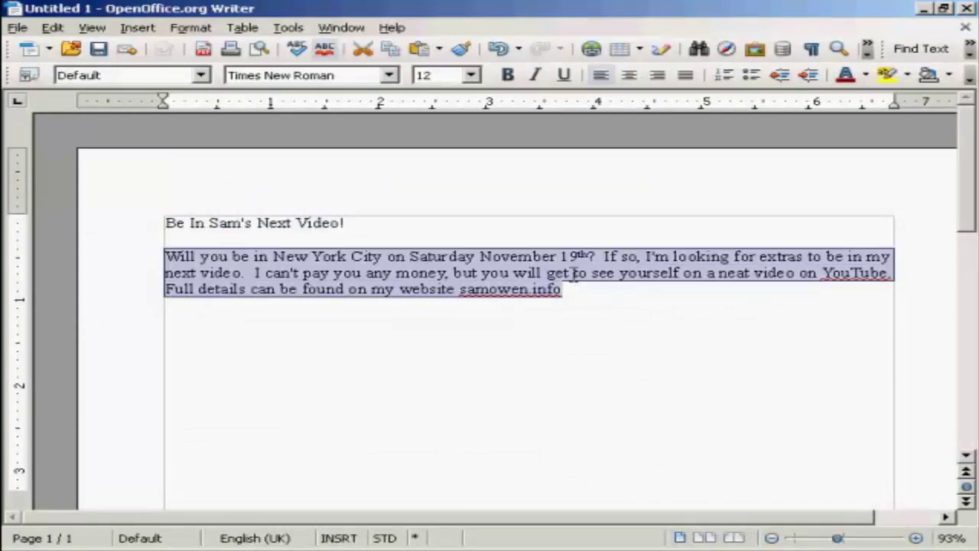
right_click(575, 276)
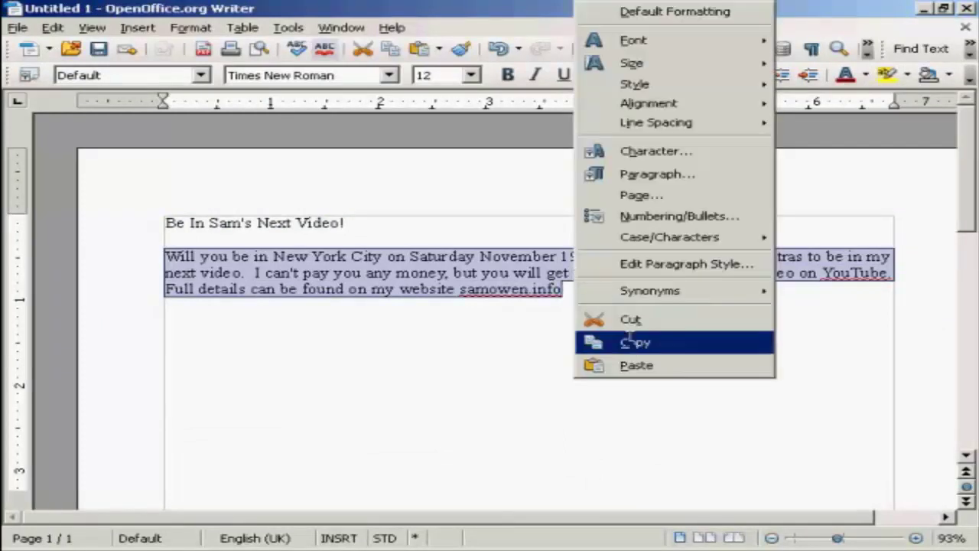
click(630, 340)
Paste the paragraph into the ad's Body box and select its truncated final sentence
key(alt+Tab)
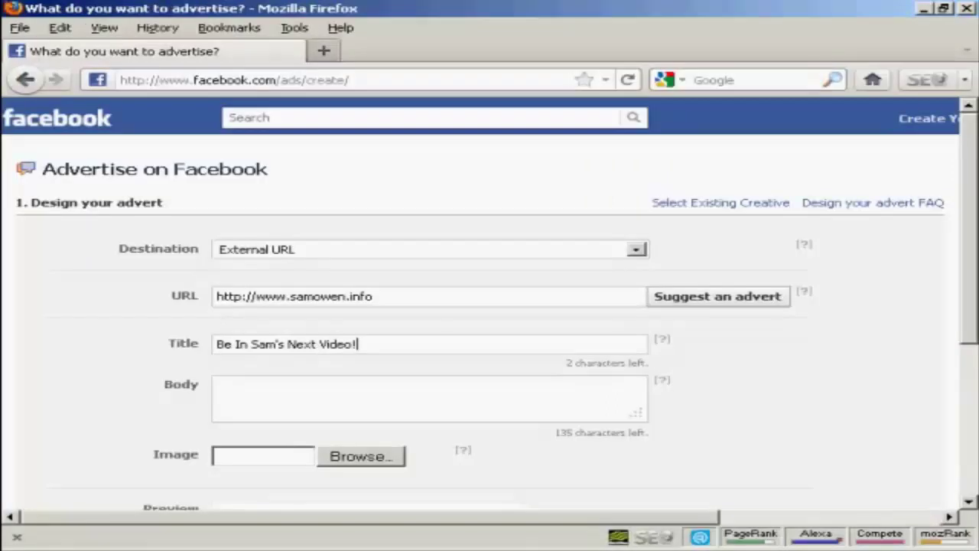
click(242, 388)
key(ctrl+v)
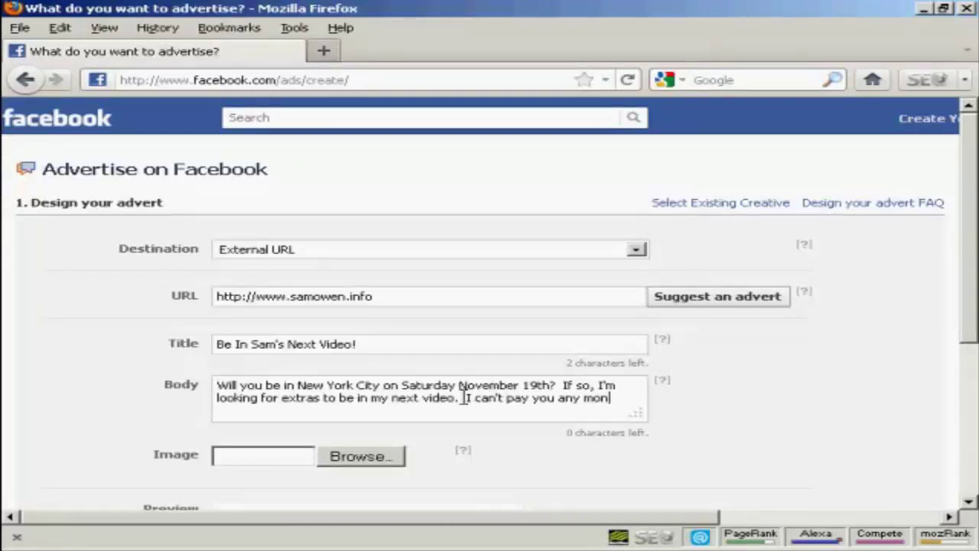
drag(463, 399, 639, 403)
Replace the Body's truncated ending with "my website samowen.info" copied from the Writer draft
key(alt+Tab)
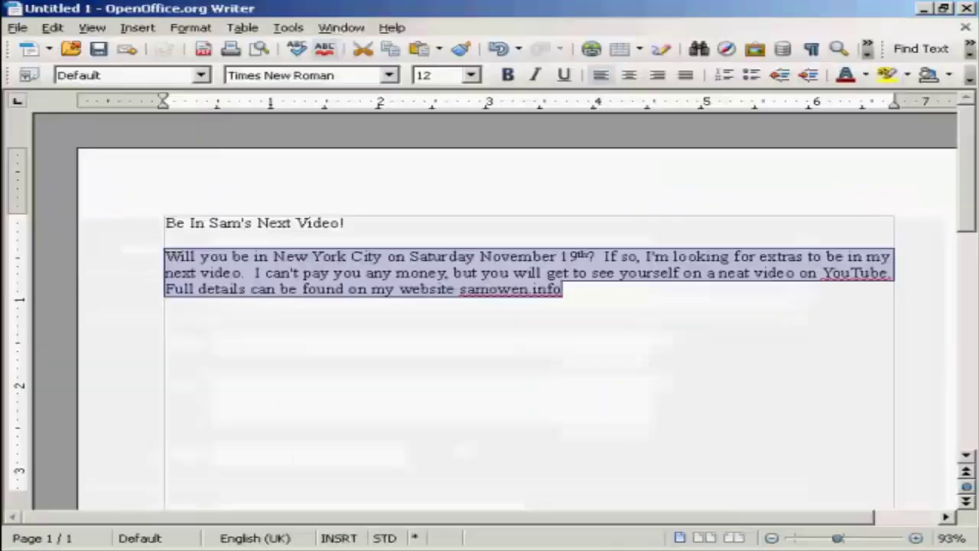
click(468, 274)
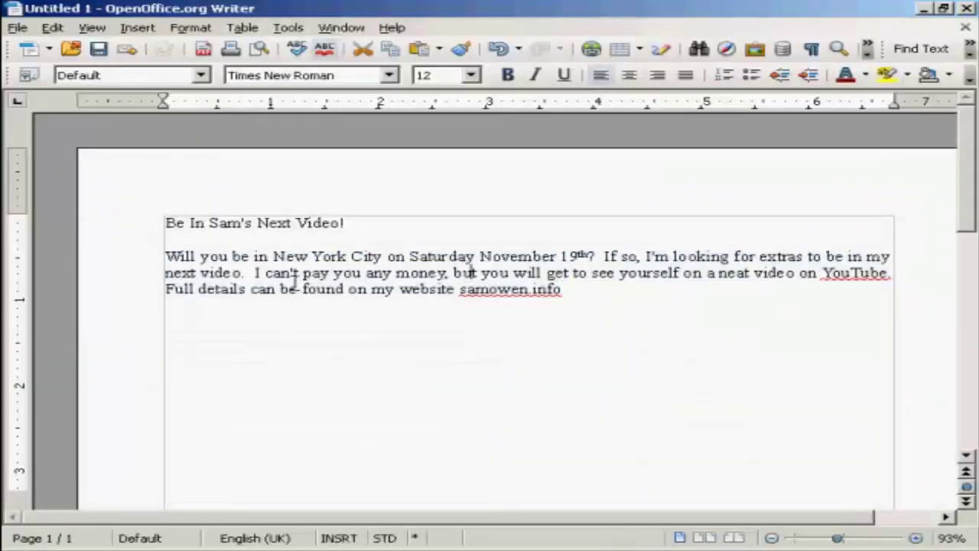
drag(371, 289, 578, 292)
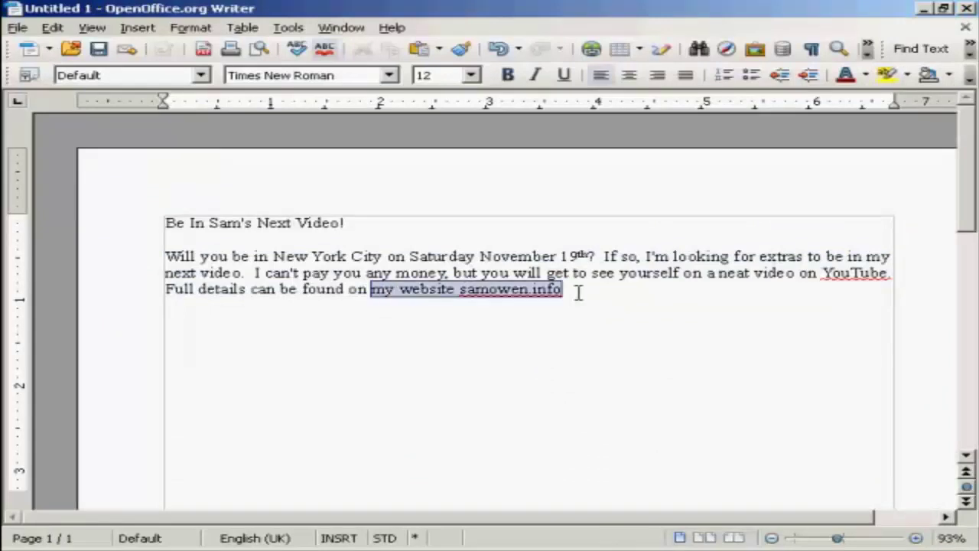
right_click(453, 292)
click(496, 342)
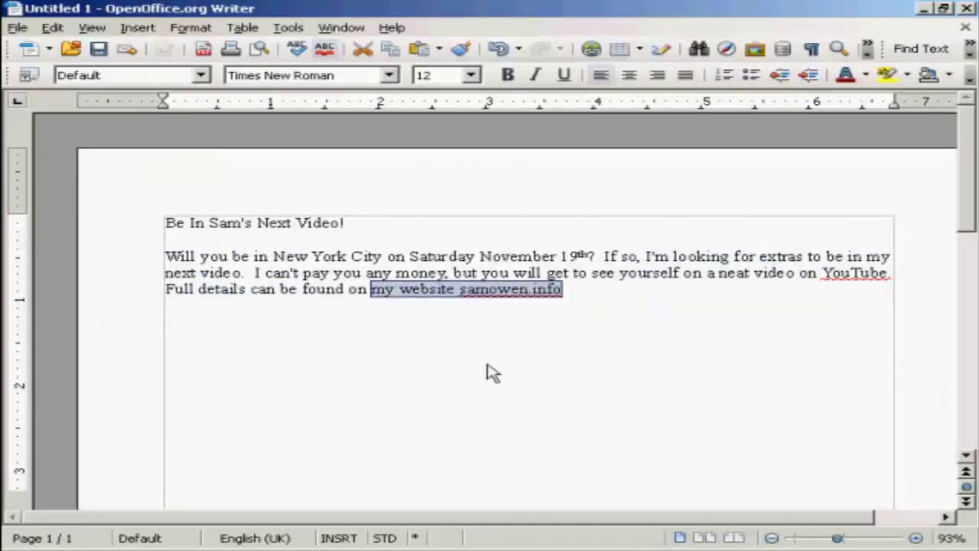
key(alt+Tab)
key(ctrl+v)
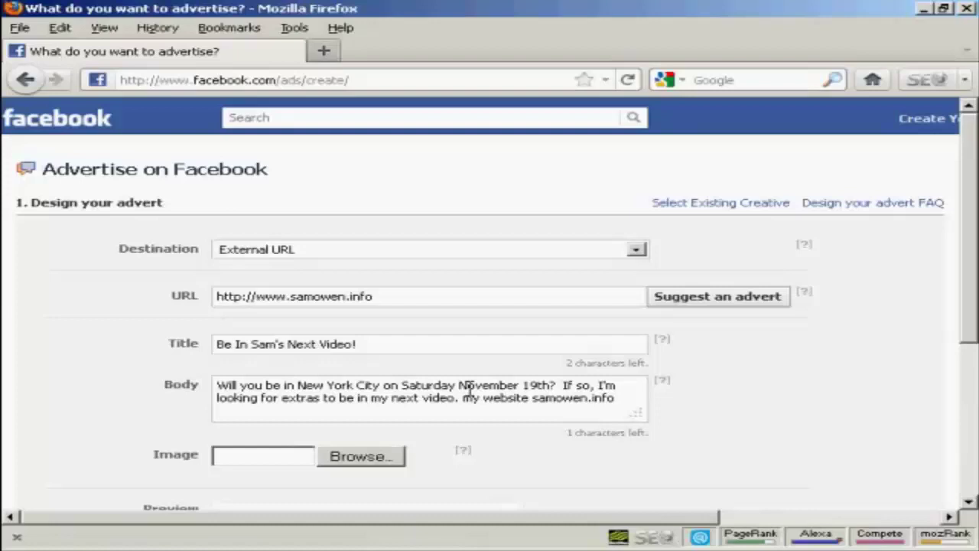
Change "my" to "See" so the Body ends "See website samowen.info", then check the preview
drag(468, 401, 479, 406)
text(See)
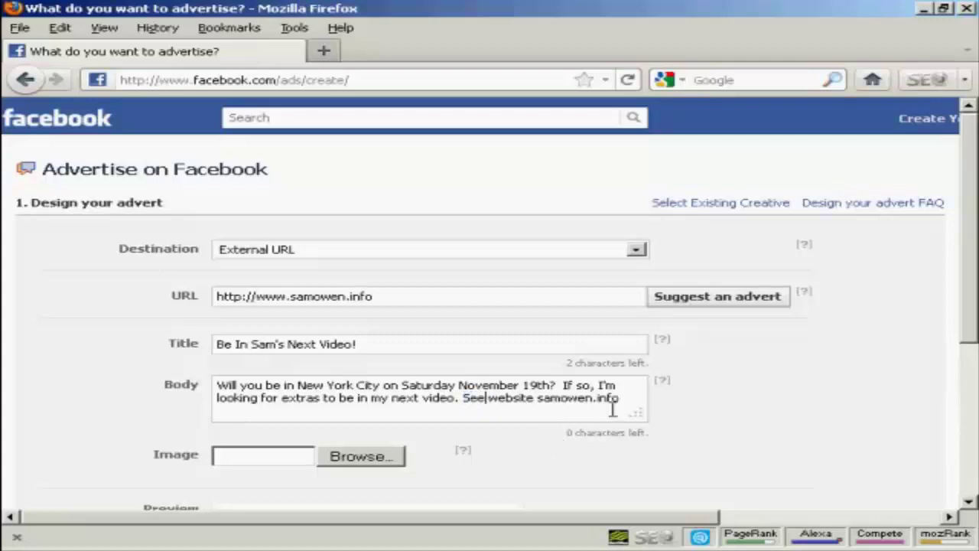
drag(966, 281, 970, 339)
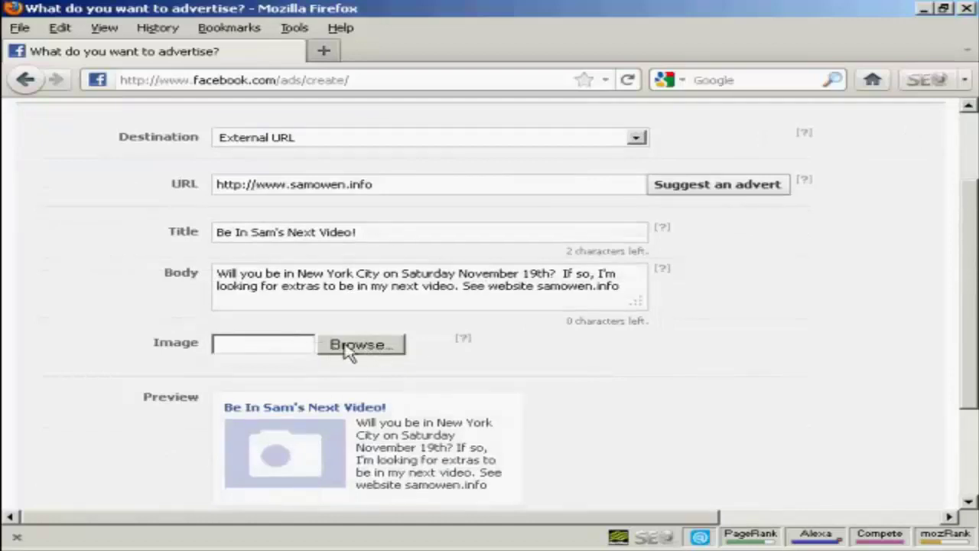
Choose sam01.jpg in the file picker and upload it as the ad image
click(374, 349)
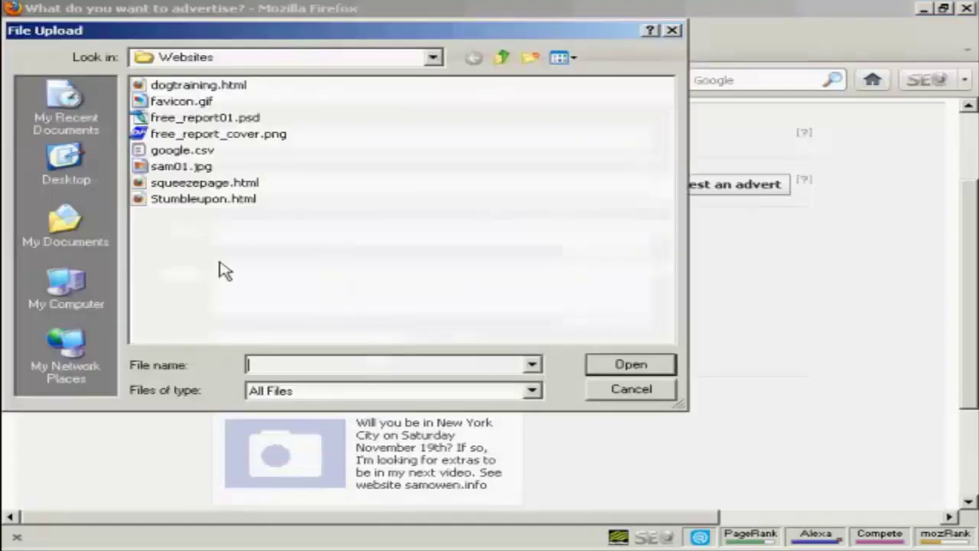
click(182, 167)
click(182, 168)
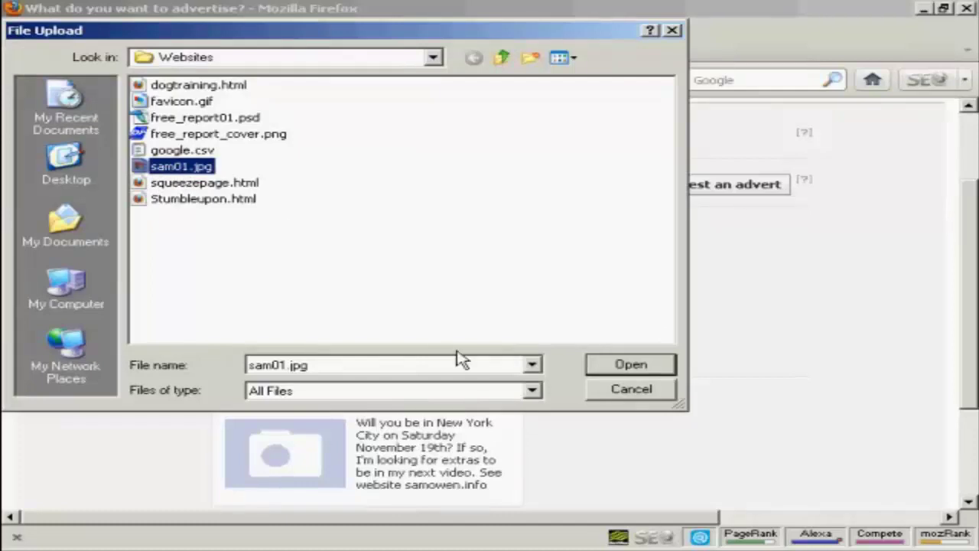
click(642, 373)
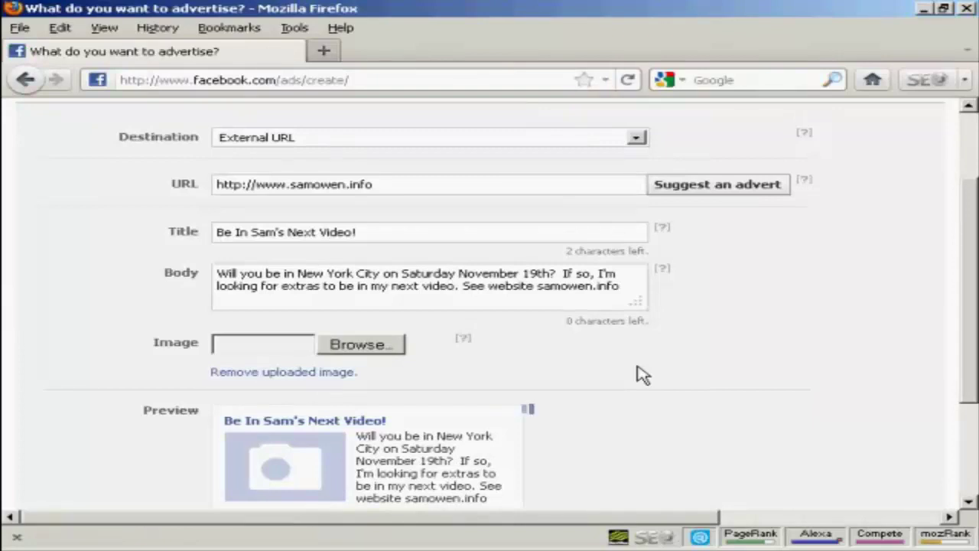
Confirm the preview shows the uploaded photo and submit the ad design
drag(970, 262, 972, 356)
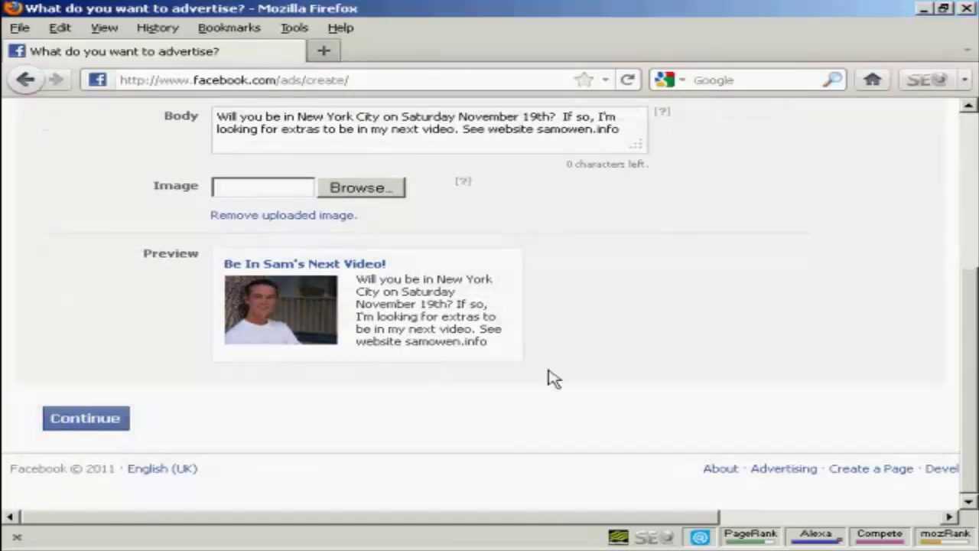
click(96, 425)
Replace United Kingdom with United States as the ad's target country
click(84, 442)
scroll(97, 428, down, 5)
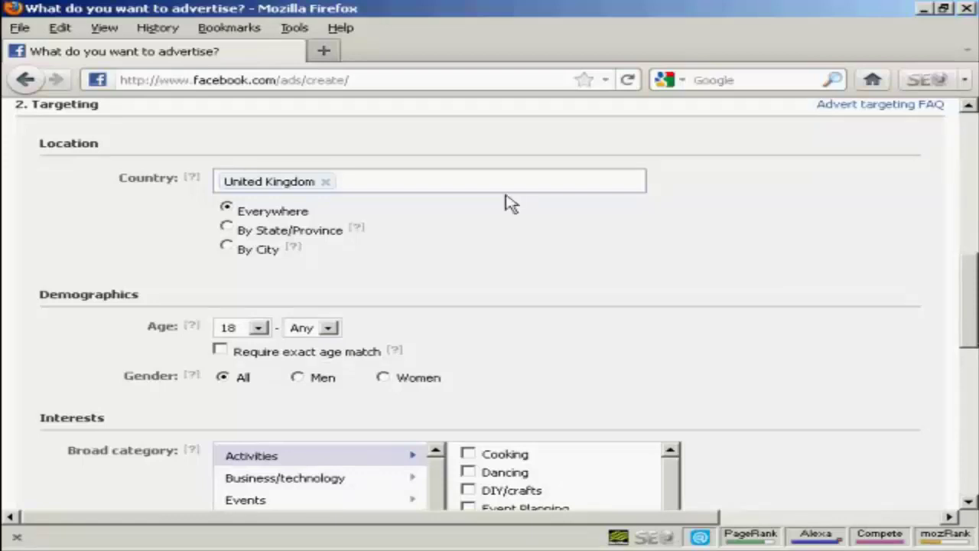
click(327, 186)
click(343, 186)
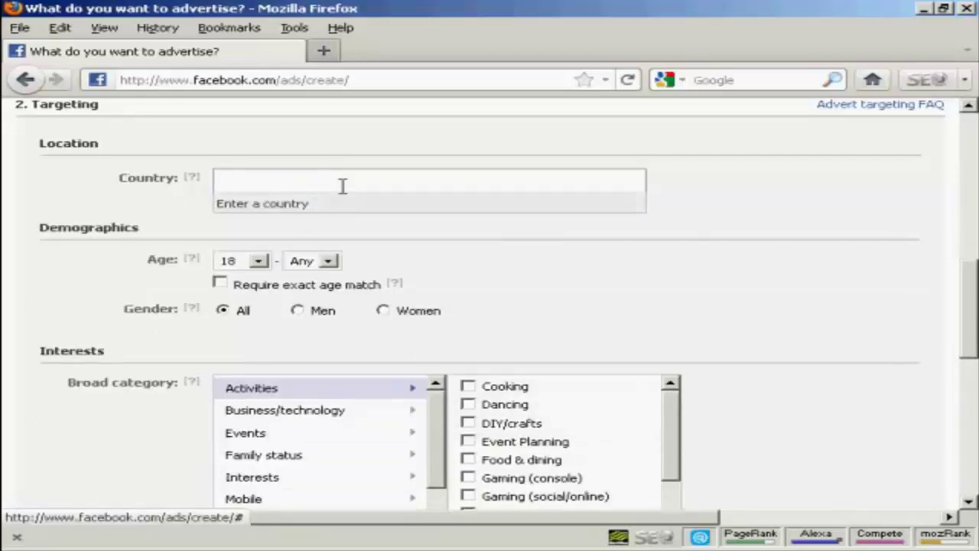
text(United)
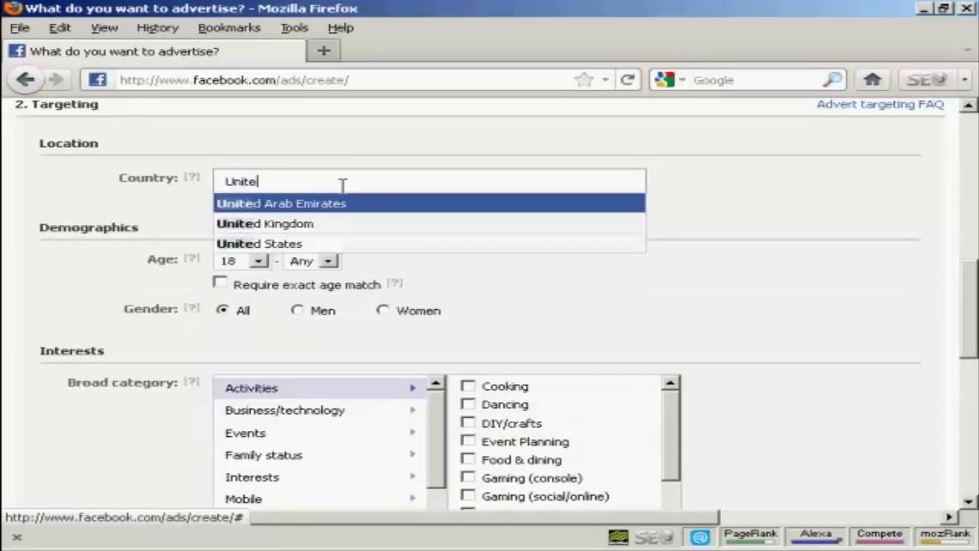
click(299, 243)
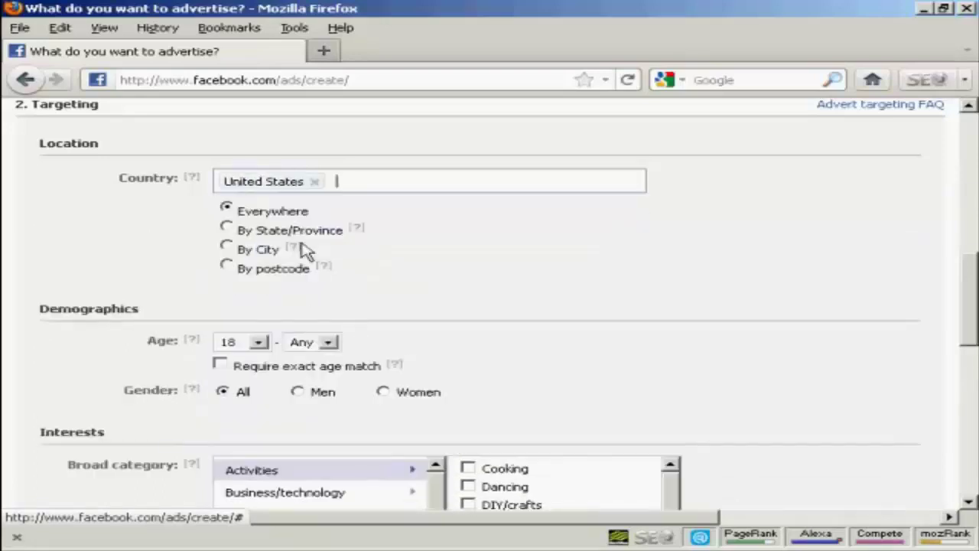
Switch to By City targeting with New York, NY, including cities within 16 kilometres
click(229, 250)
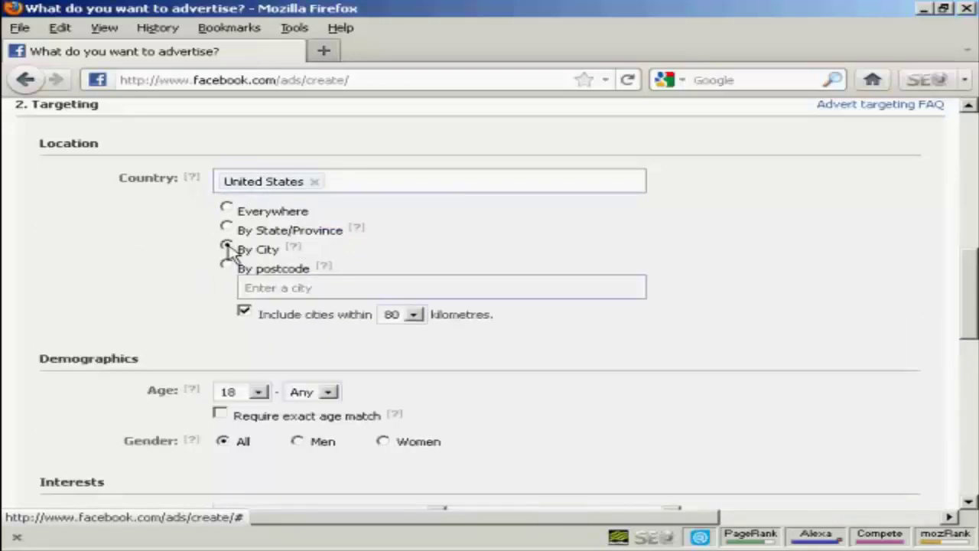
click(312, 287)
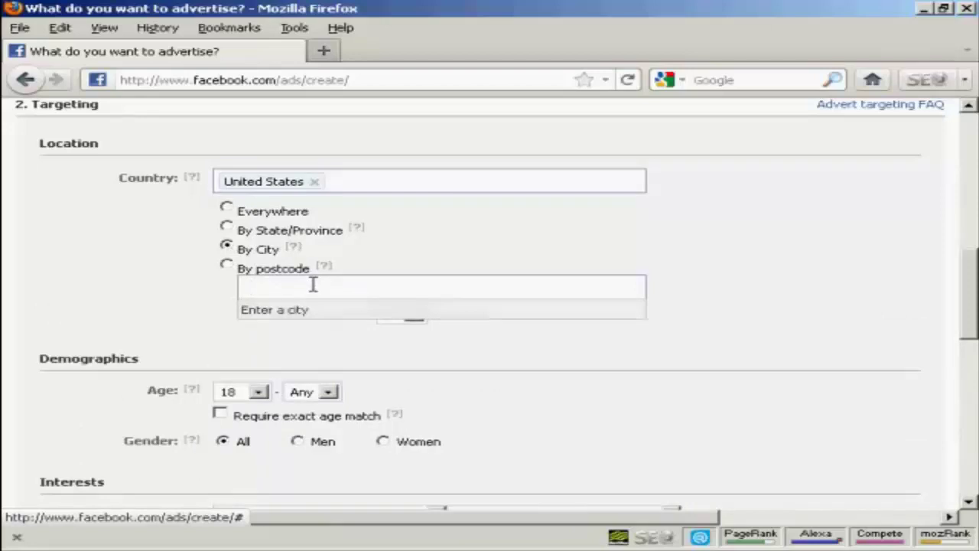
text(New)
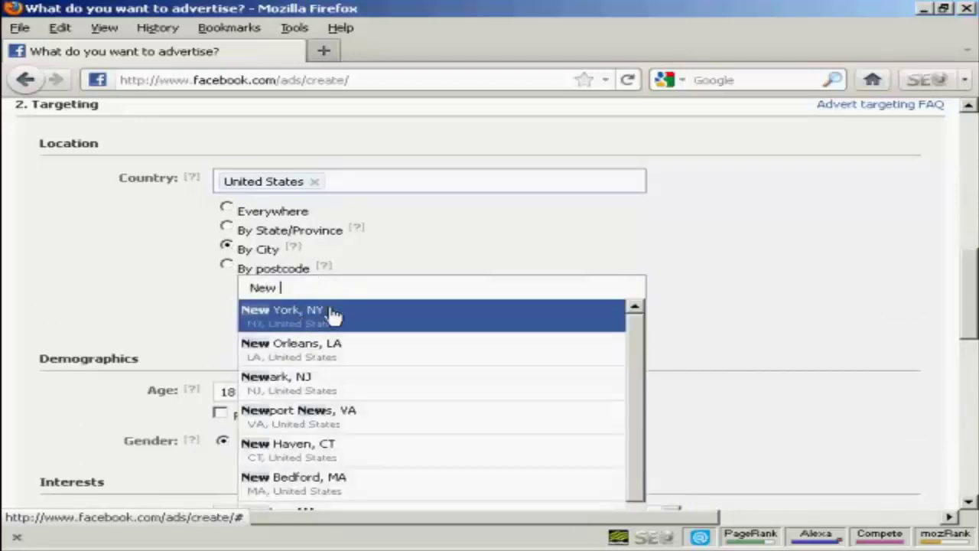
click(332, 312)
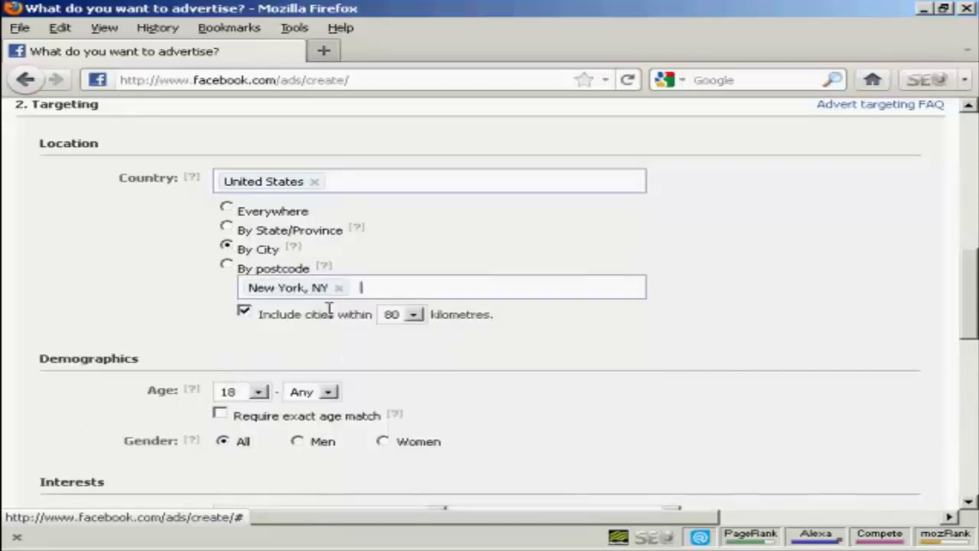
click(414, 315)
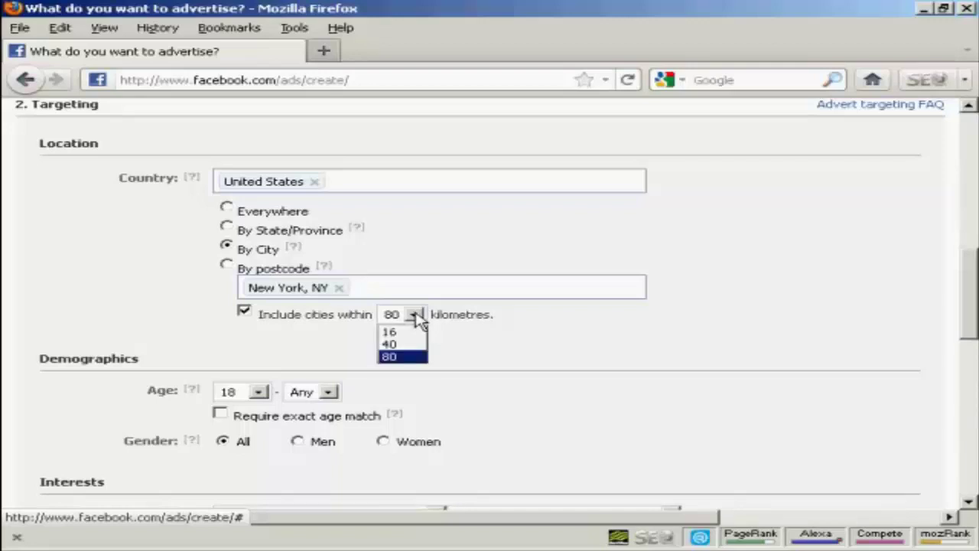
click(390, 333)
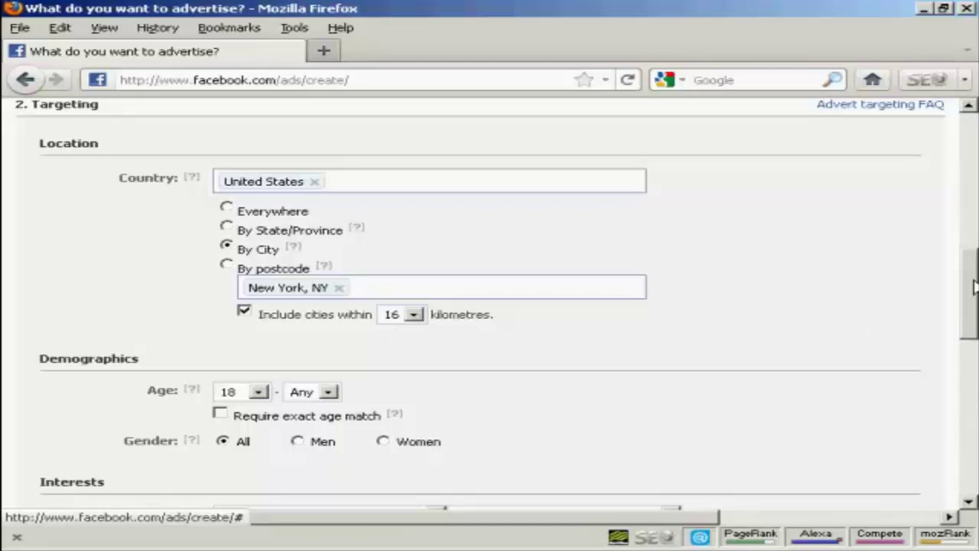
Change the maximum age from Any to 25 so the audience spans ages 18 to 25
scroll(968, 314, down, 3)
scroll(973, 327, down, 1)
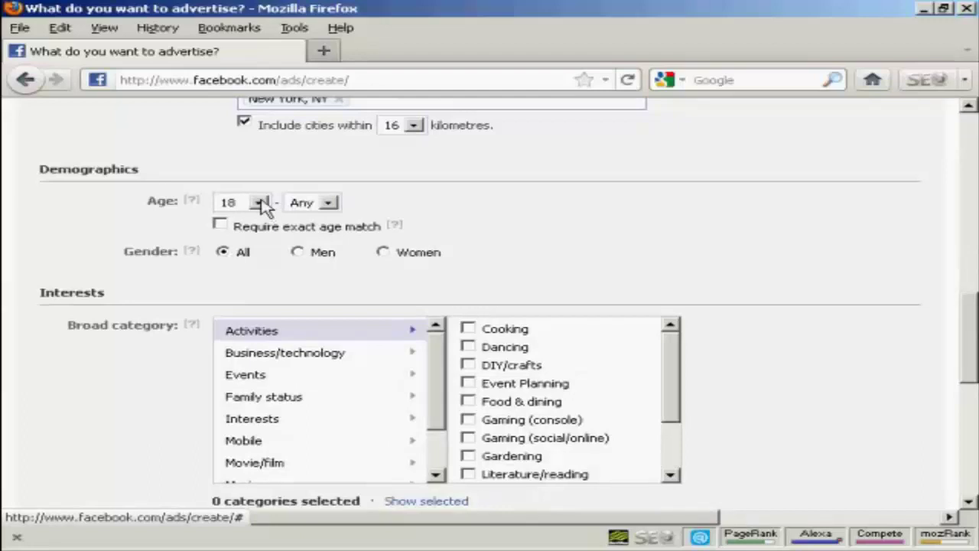
click(329, 203)
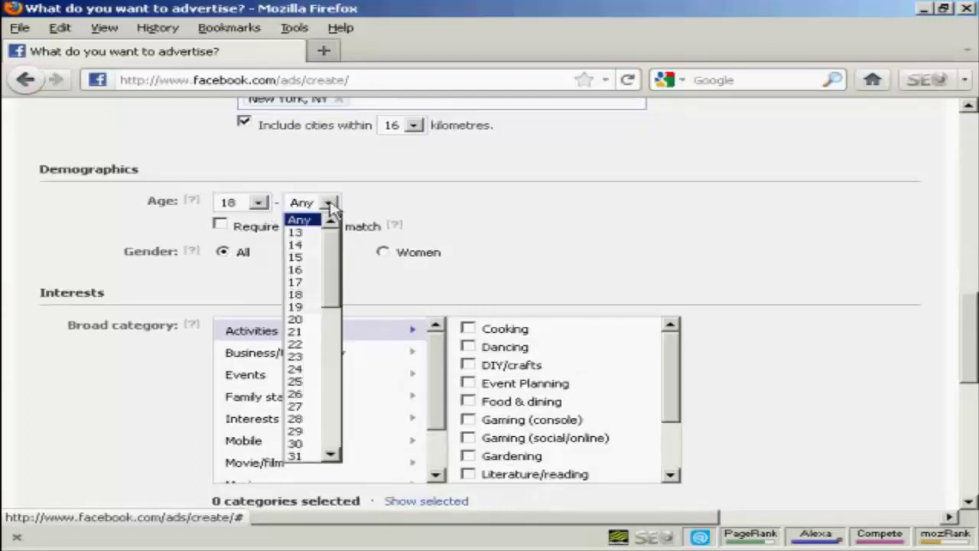
click(310, 381)
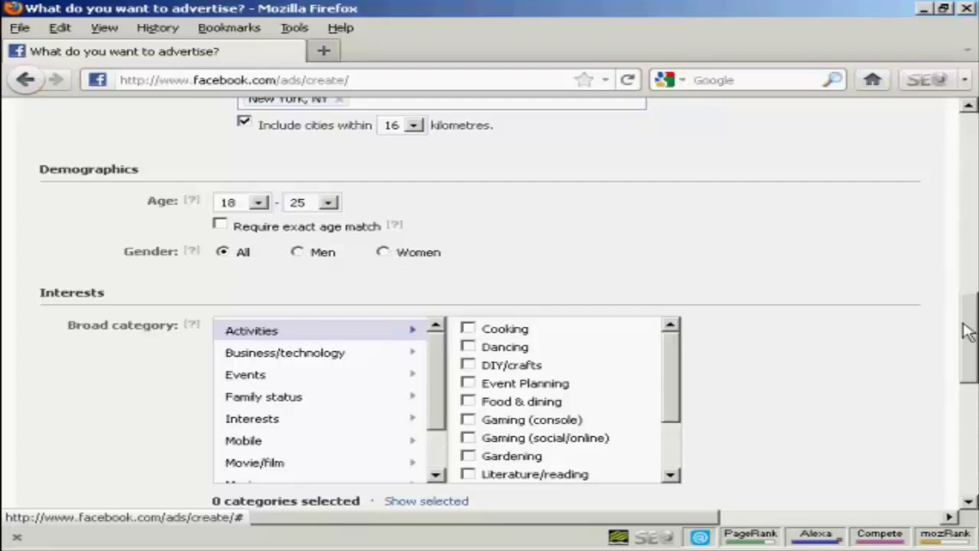
Tick Entertainment (TV) under Interests and Photography under Activities in Broad category
scroll(968, 345, down, 2)
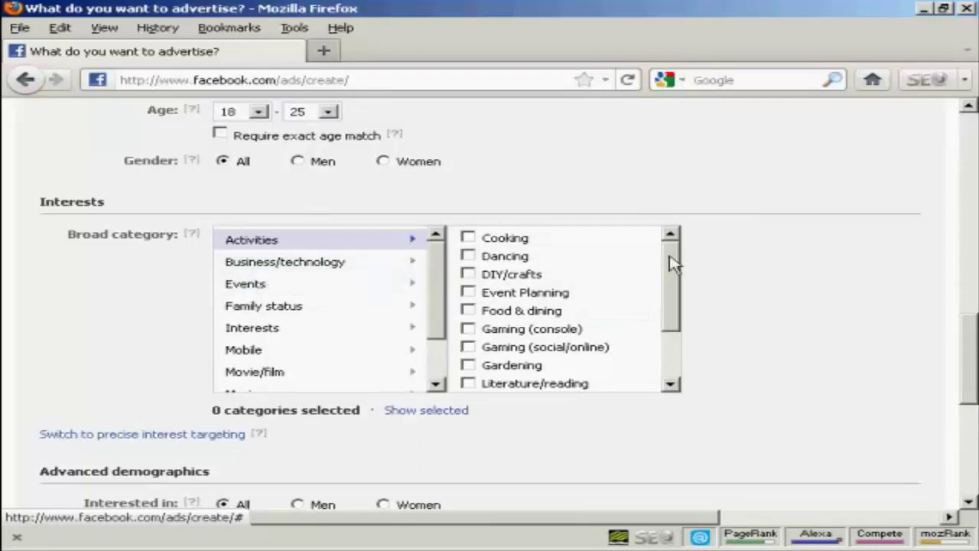
drag(671, 271, 677, 356)
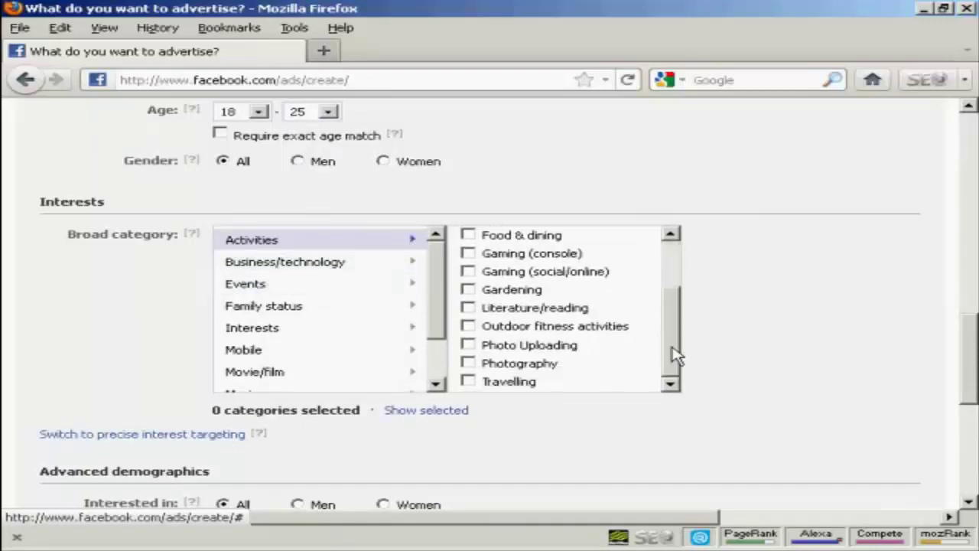
click(246, 291)
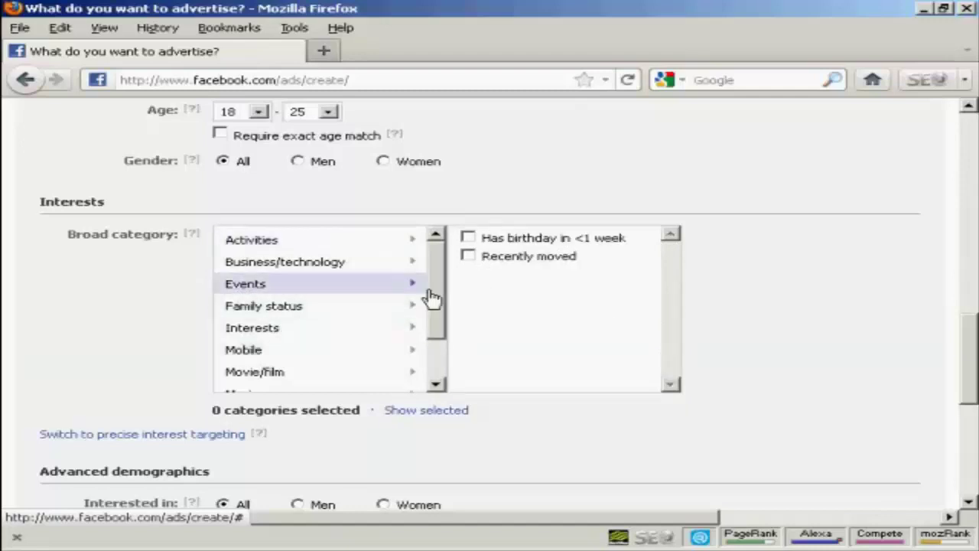
click(263, 335)
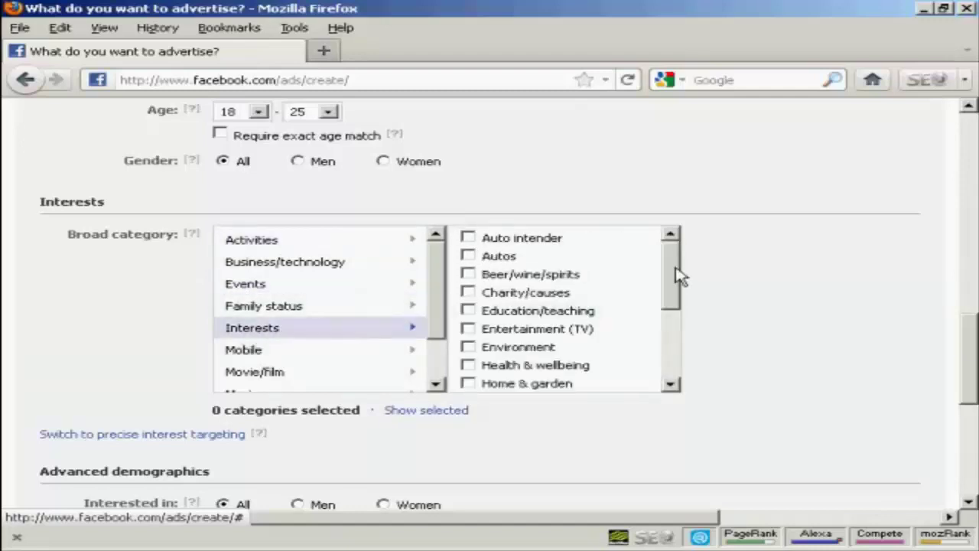
drag(672, 265, 672, 238)
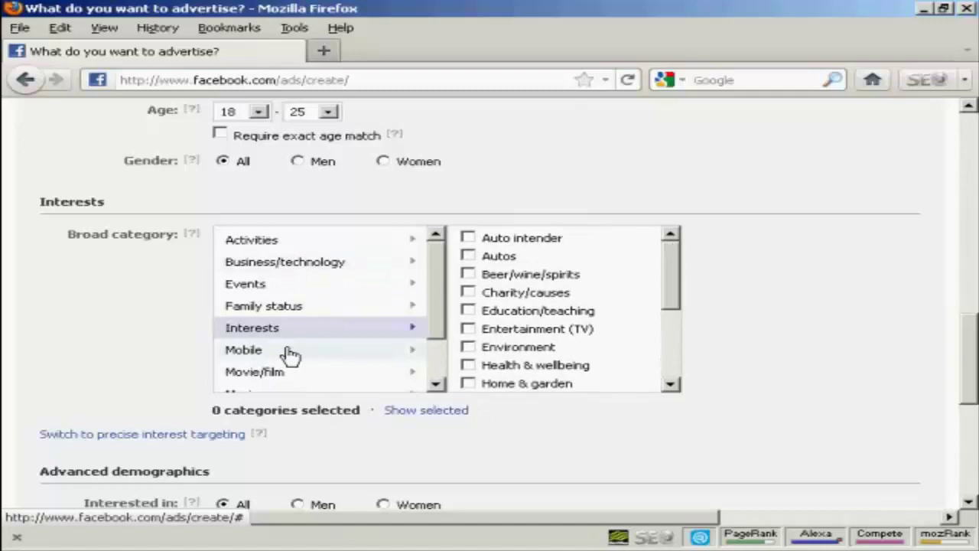
click(471, 332)
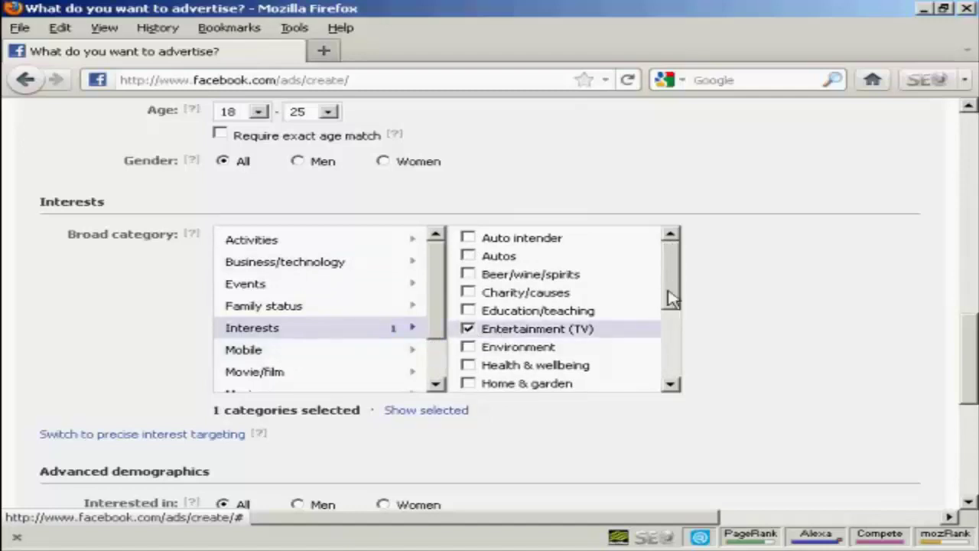
click(253, 244)
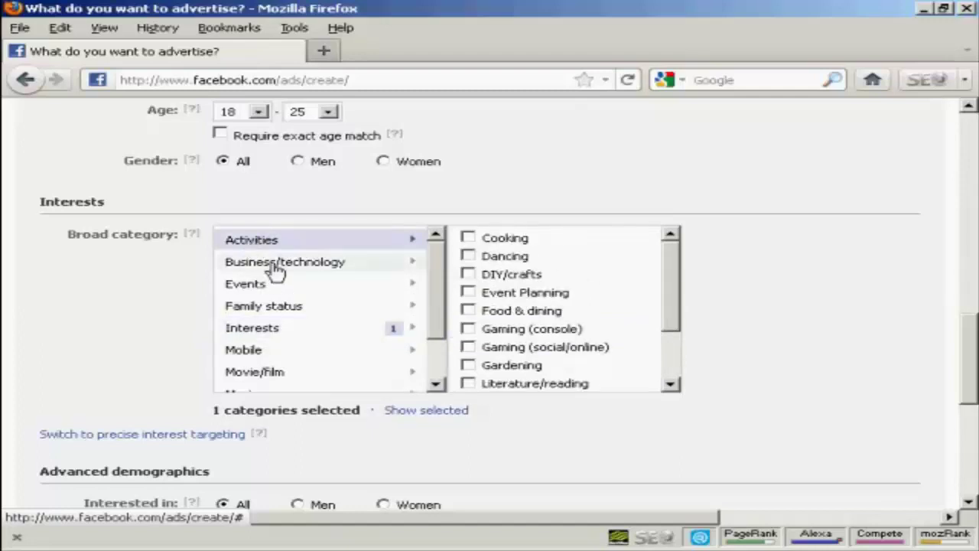
drag(675, 268, 676, 342)
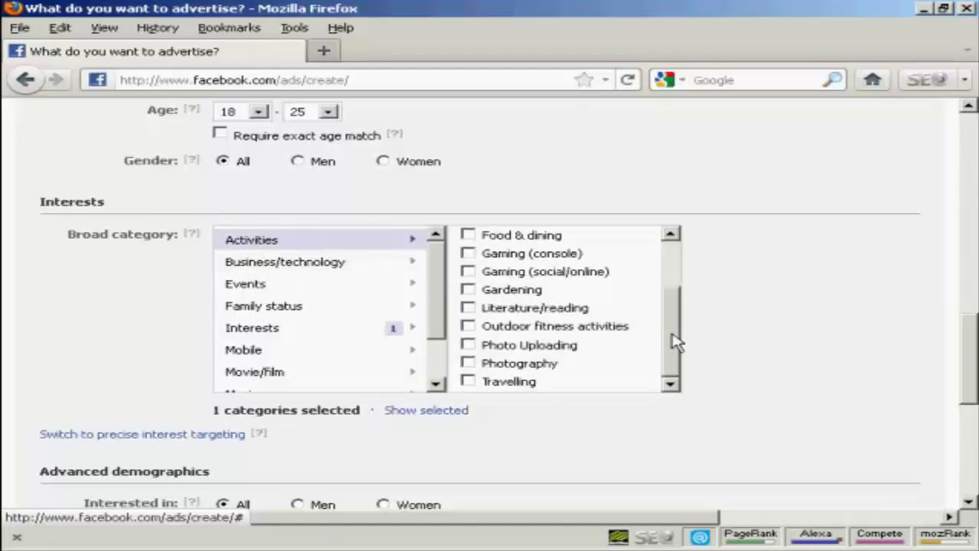
click(469, 364)
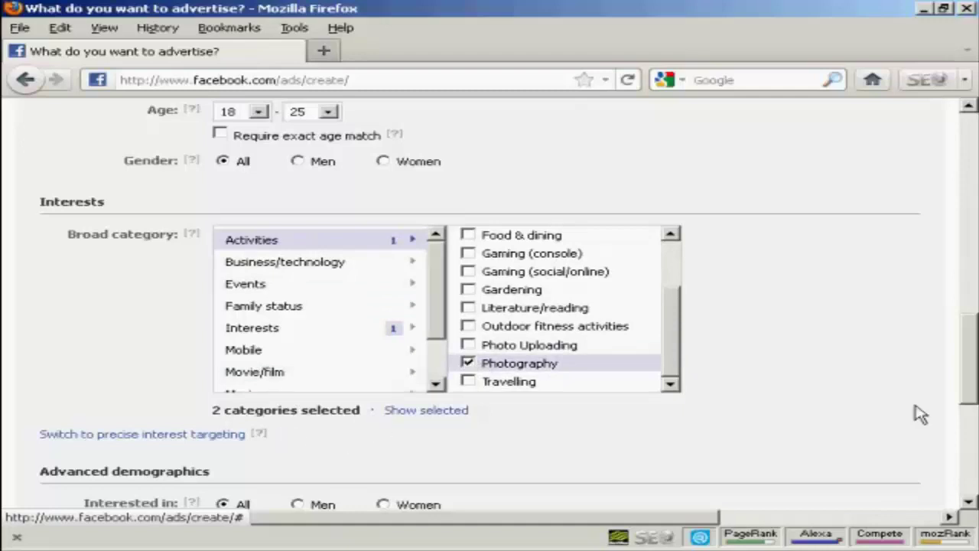
scroll(976, 378, down, 3)
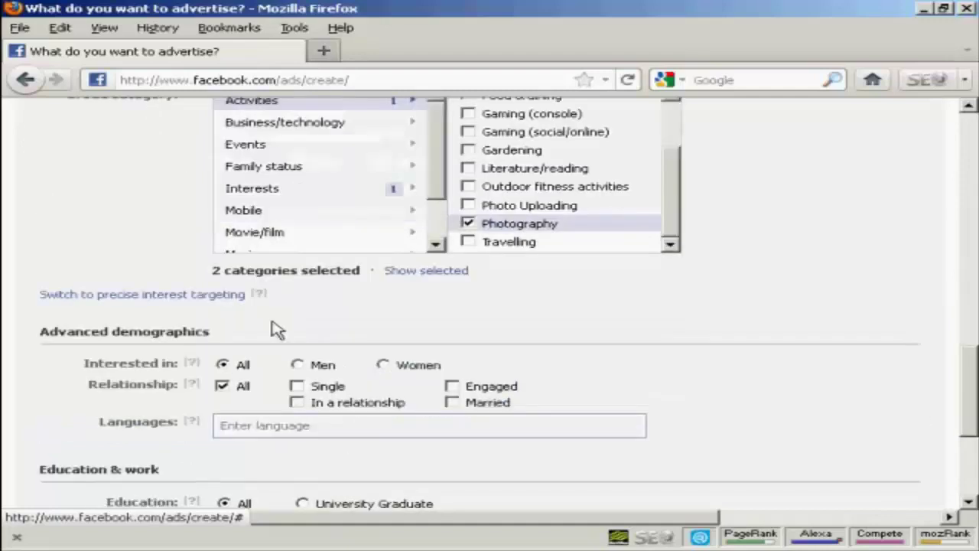
click(208, 298)
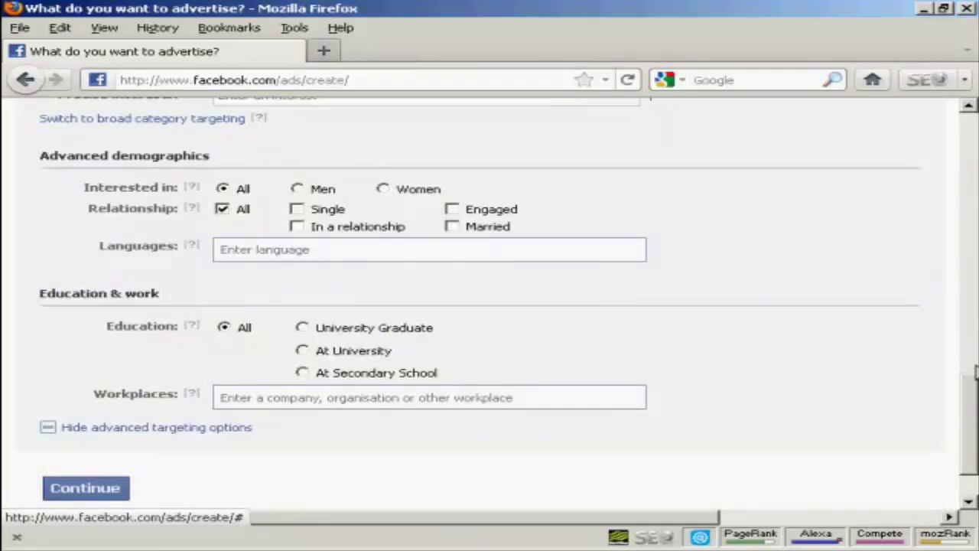
drag(976, 407, 976, 367)
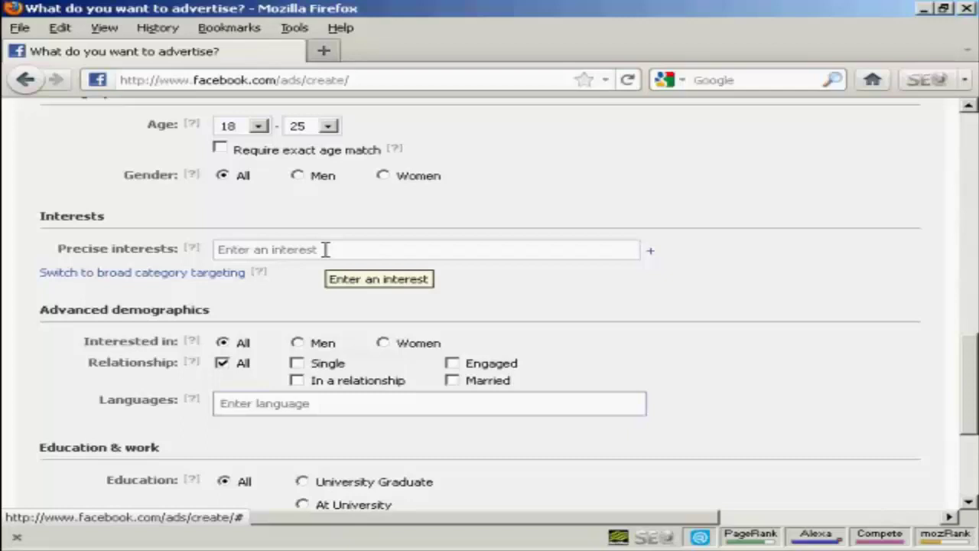
click(181, 275)
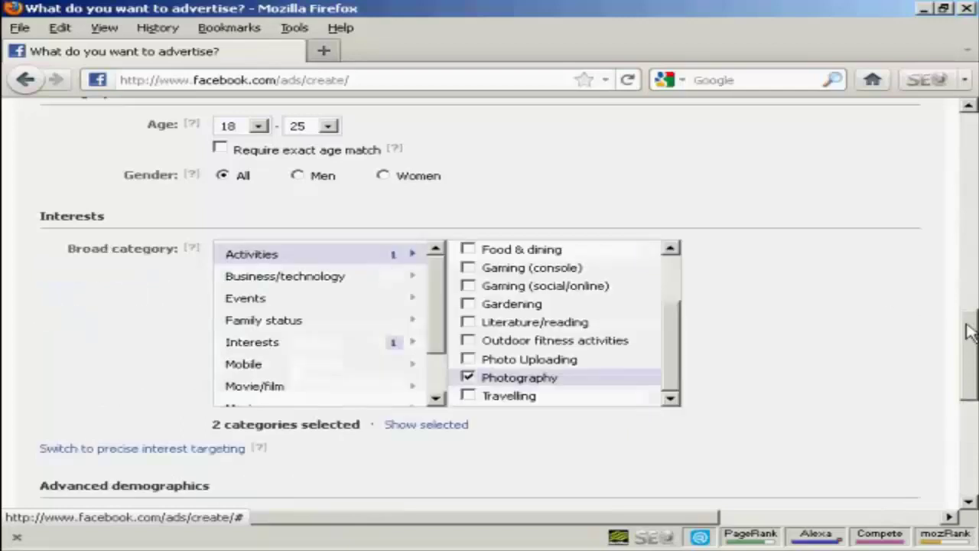
drag(966, 325, 970, 406)
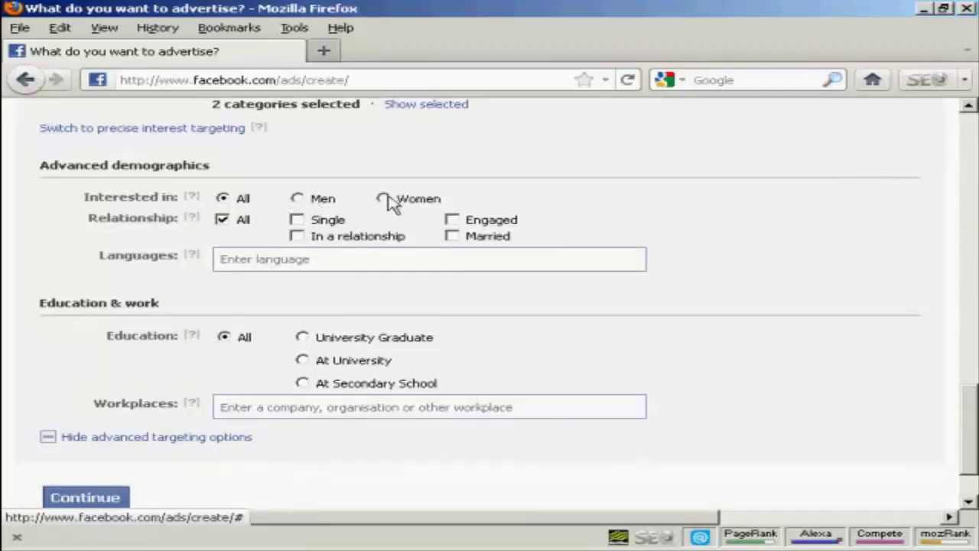
click(222, 220)
drag(970, 400, 970, 423)
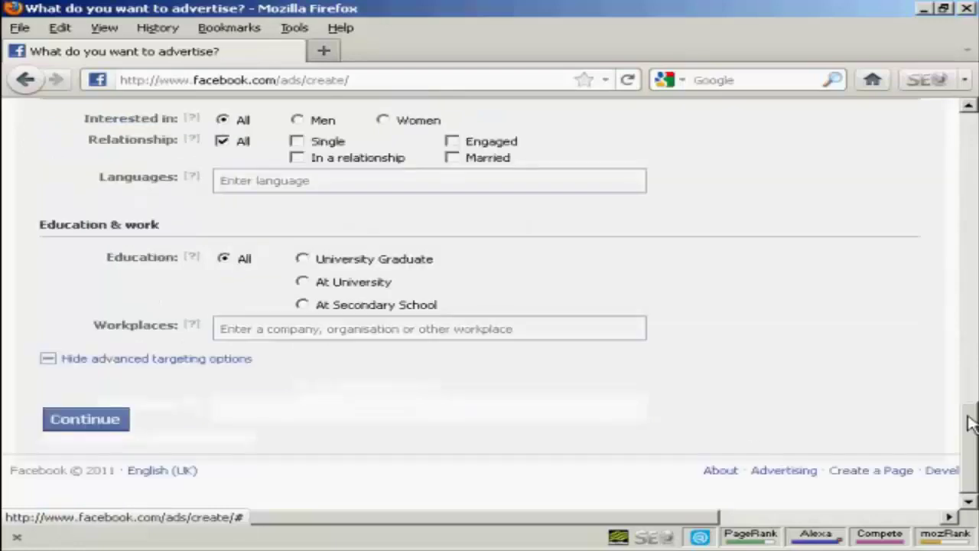
Save targeting and move to pricing, leaving My Adverts at a 50.00 USD per-day budget
click(97, 421)
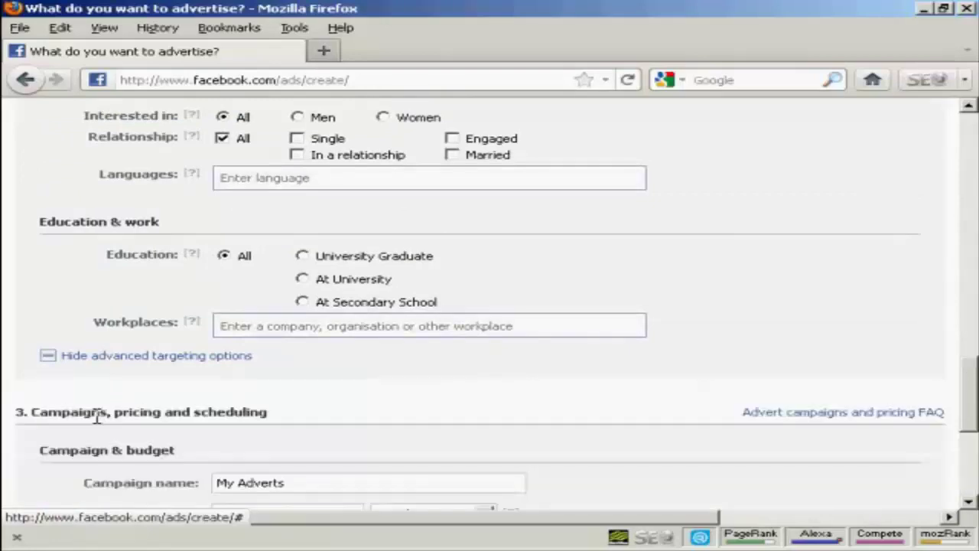
scroll(102, 425, down, 5)
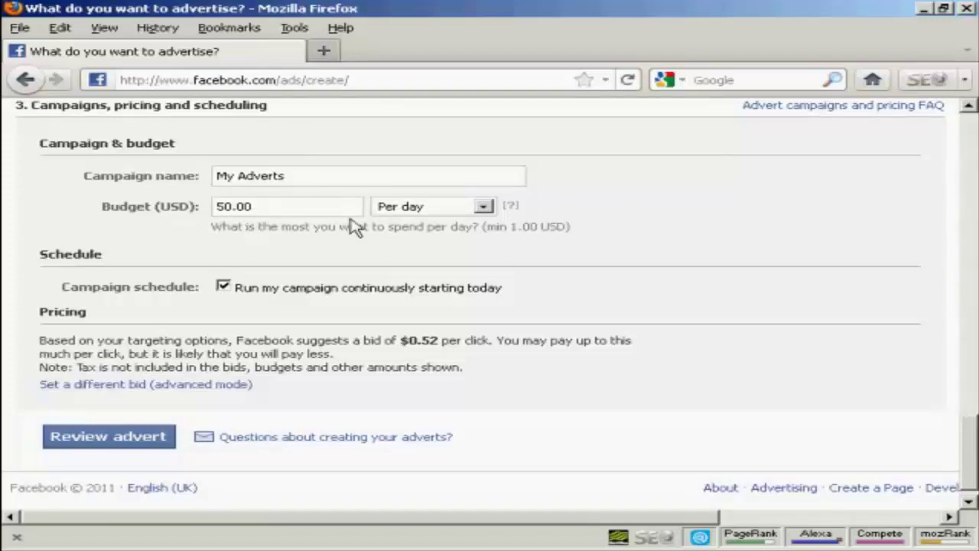
click(487, 208)
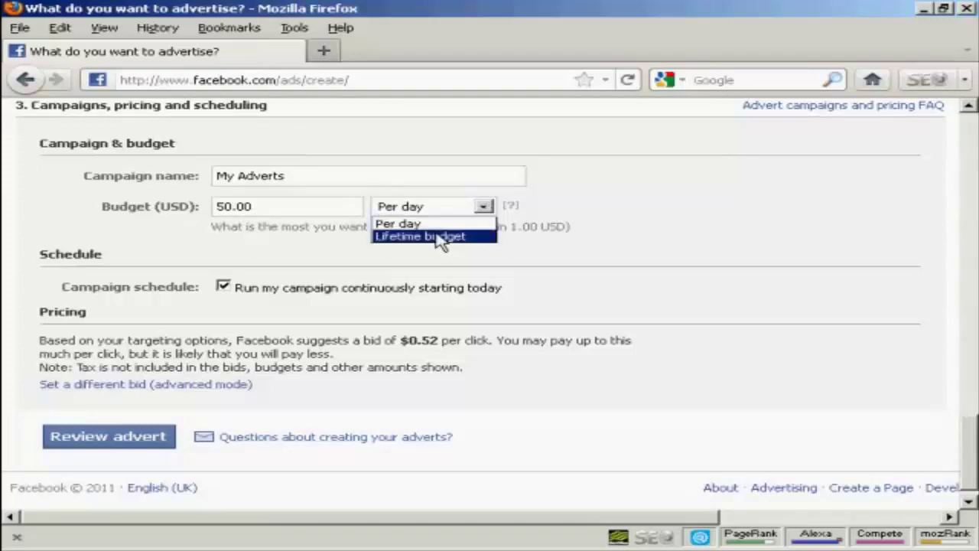
click(170, 233)
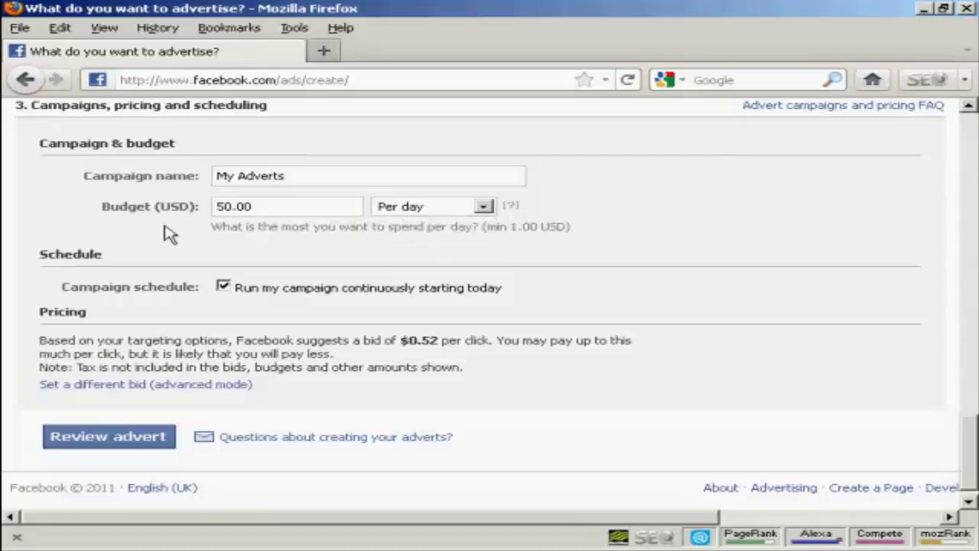
Make the budget a Lifetime budget and replace the 350.00 amount with 50.00
click(486, 212)
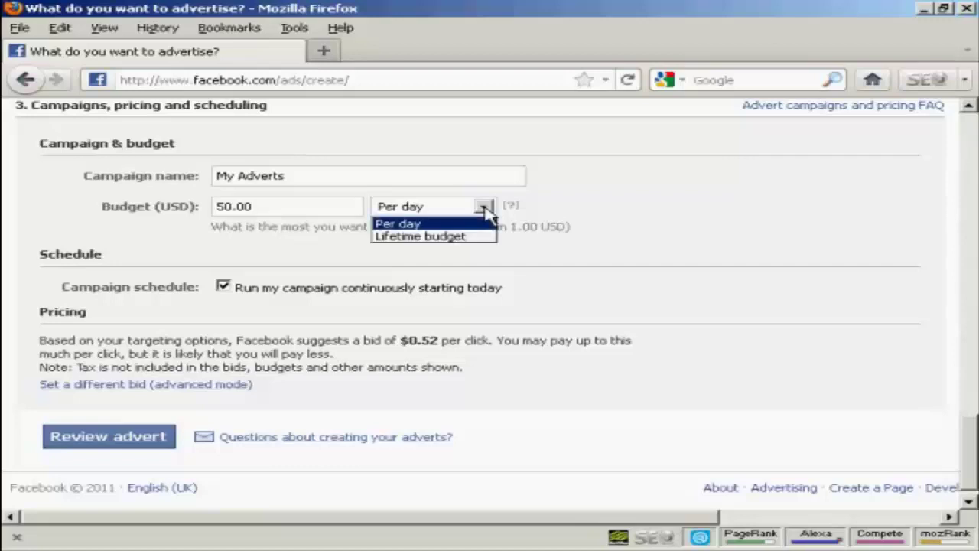
click(440, 239)
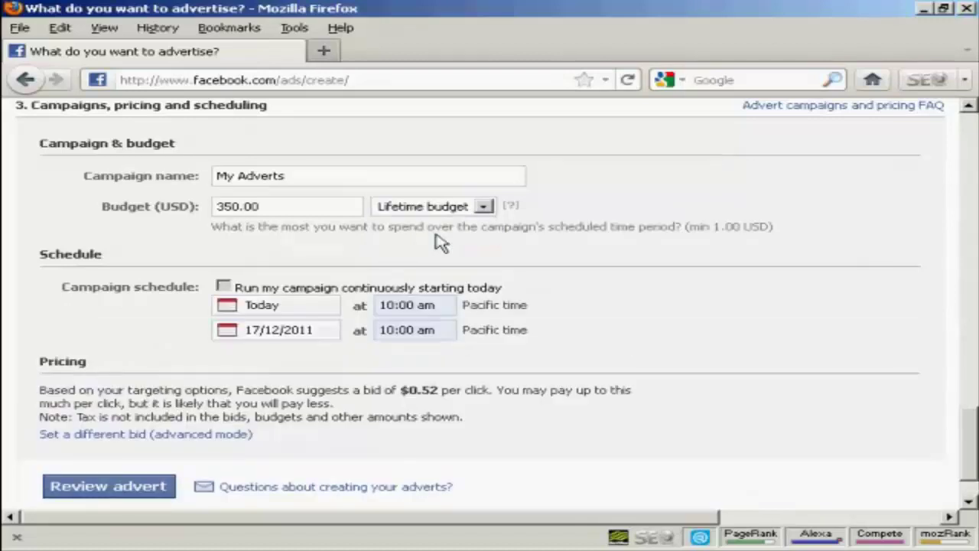
triple_click(310, 208)
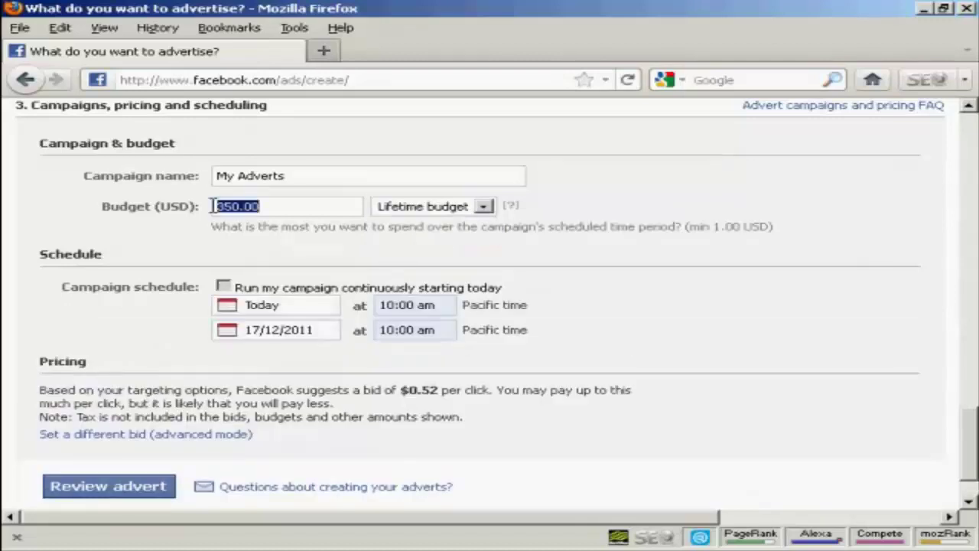
text(50.)
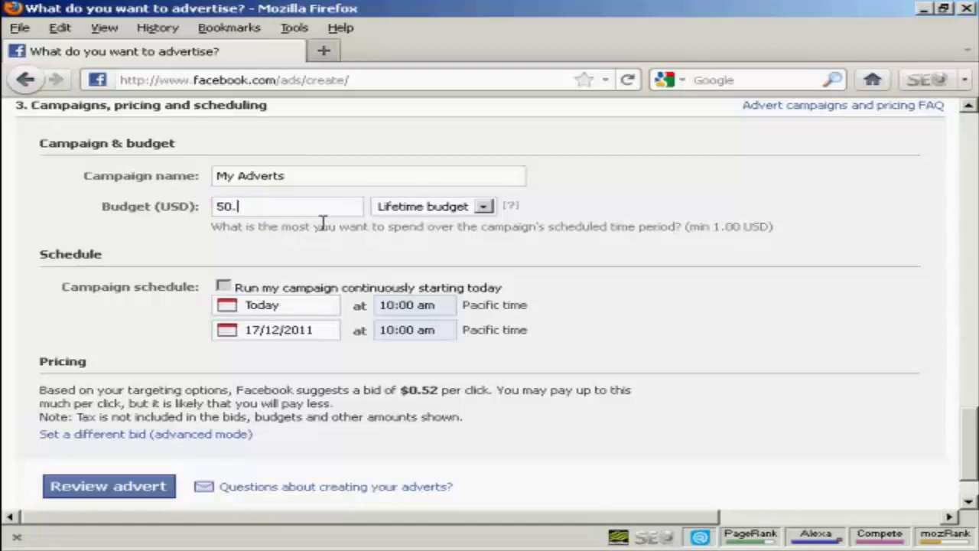
text(00)
Set a custom CPC bid, lowering the maximum bid from 0.46 to 0.34 USD
drag(968, 436, 968, 451)
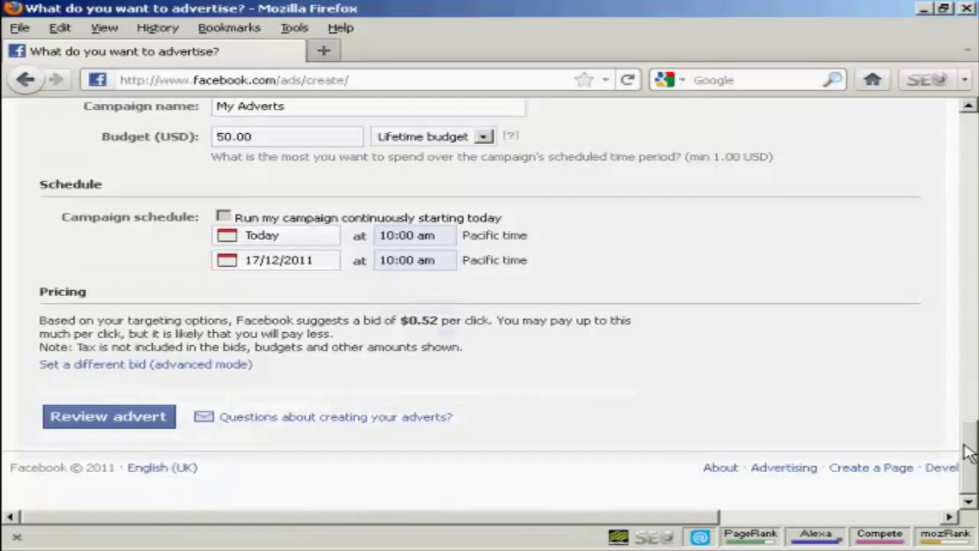
click(172, 365)
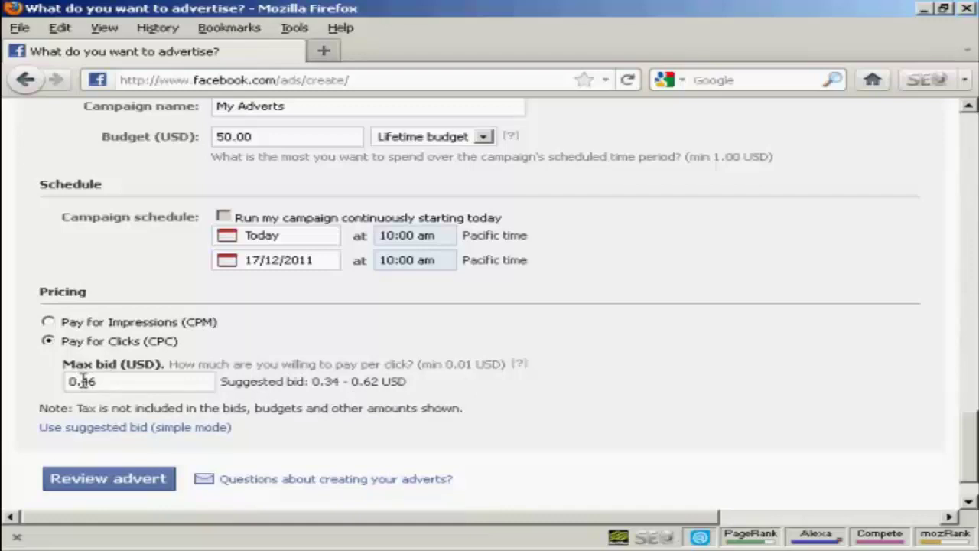
drag(82, 381, 96, 381)
text(34)
scroll(541, 367, down, 2)
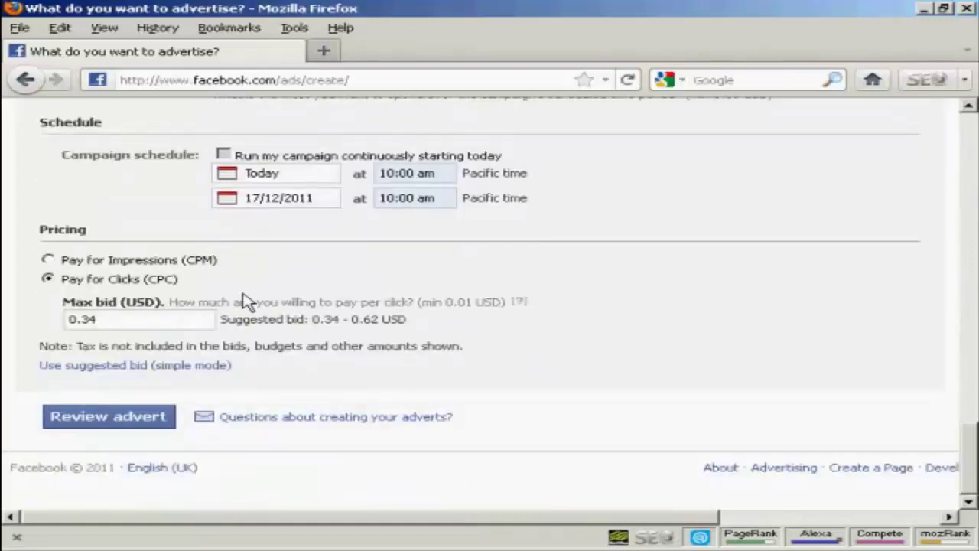
Submit for review and check the audience, 0.34 USD bid and 50.00 USD lifetime budget
click(144, 425)
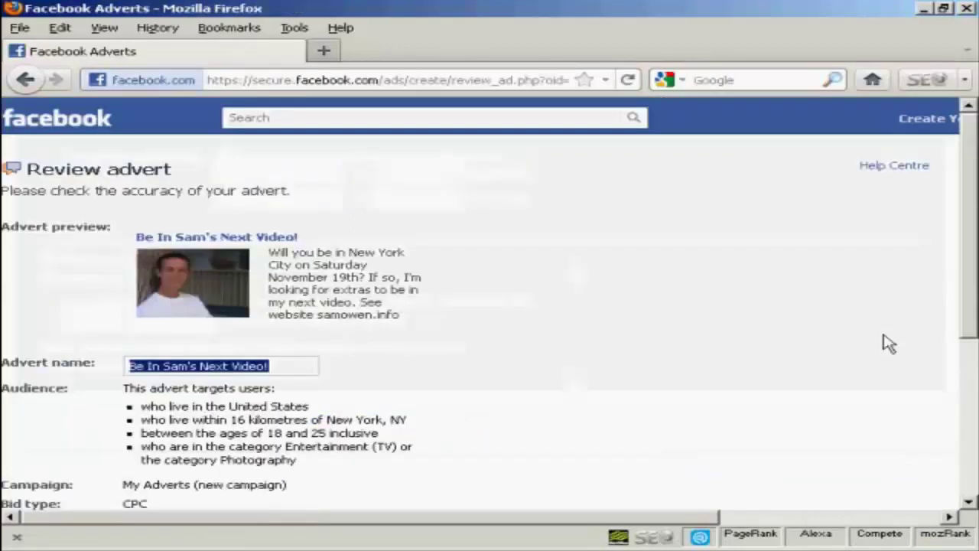
scroll(972, 192, down, 1)
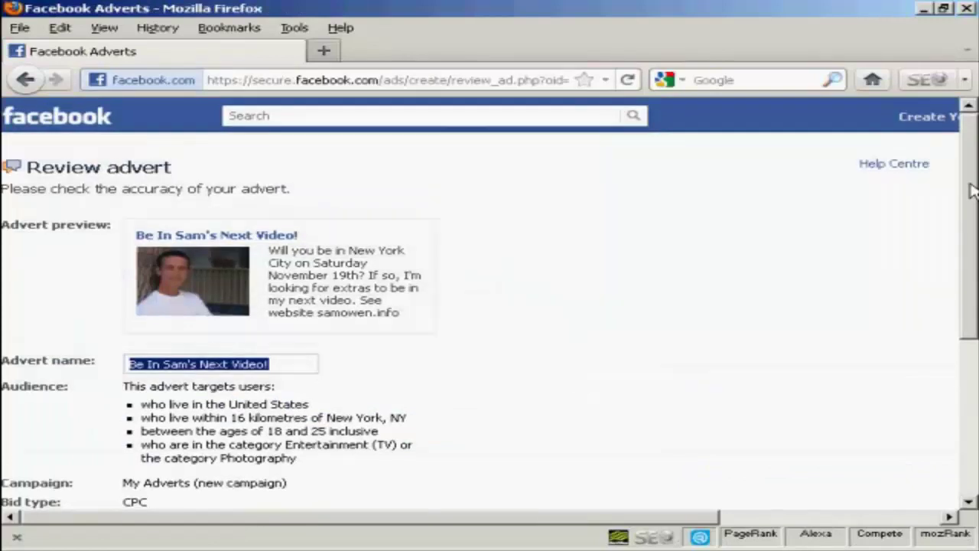
scroll(972, 199, down, 1)
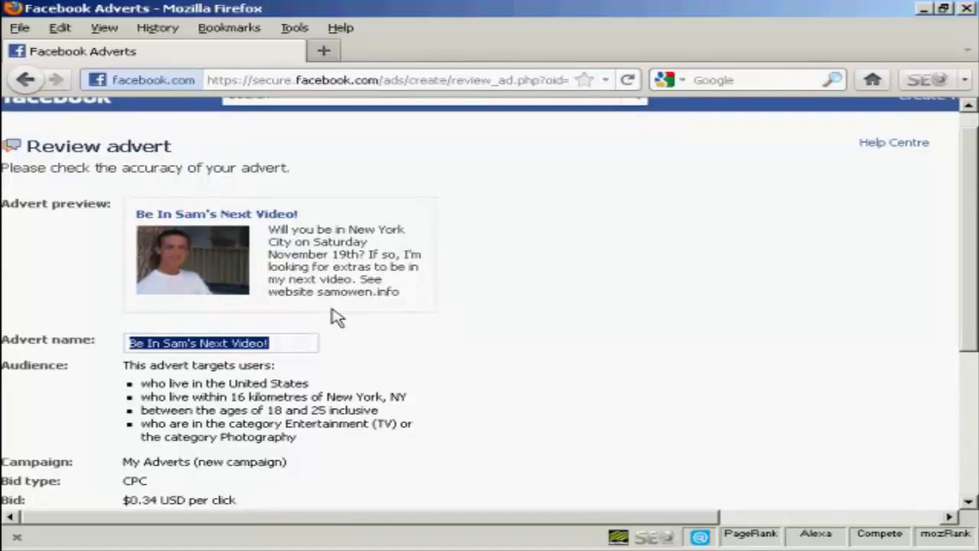
drag(971, 225, 972, 359)
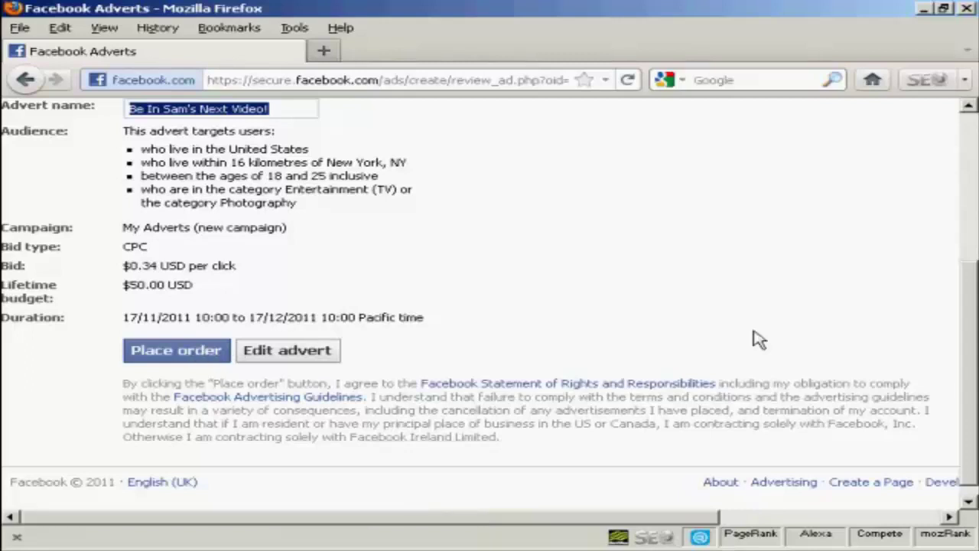
drag(975, 411, 965, 264)
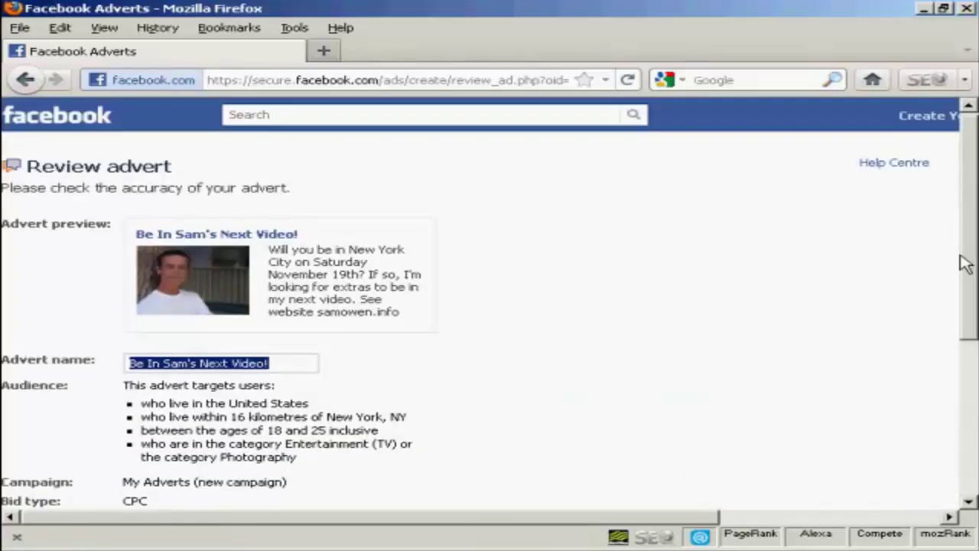